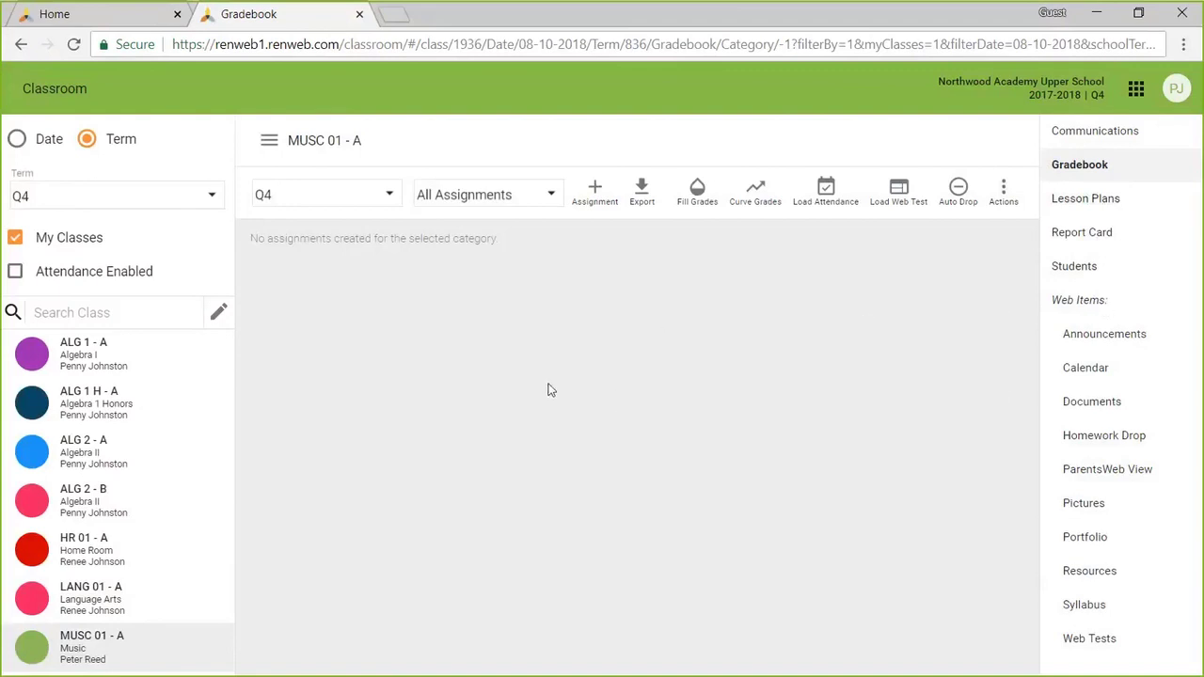
# Open the attendance page for the ALG 2 - A class
pyautogui.click(85, 455)
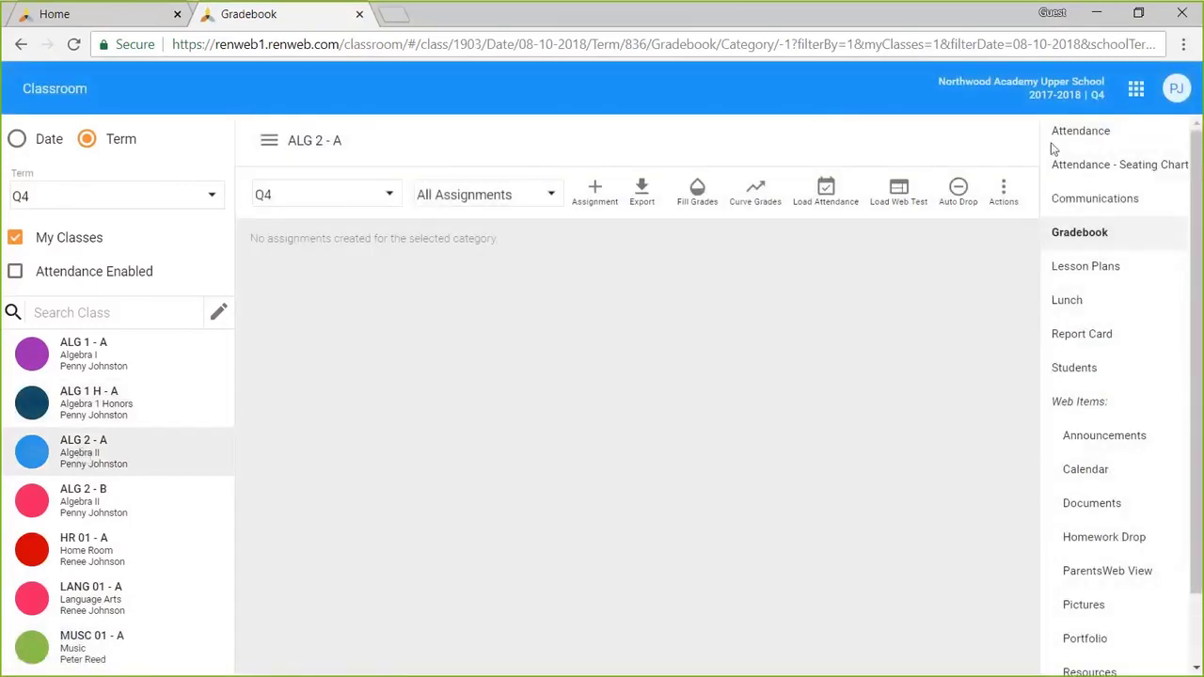
pyautogui.click(1080, 132)
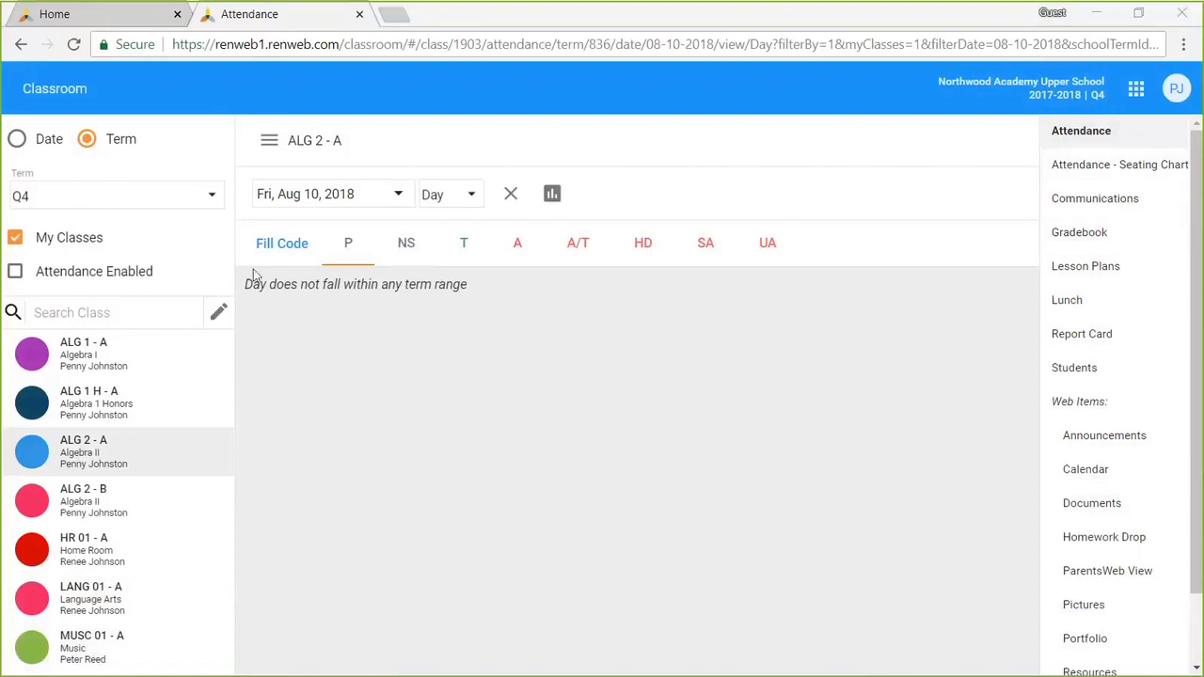
pyautogui.moveTo(259, 284); pyautogui.dragTo(343, 287)
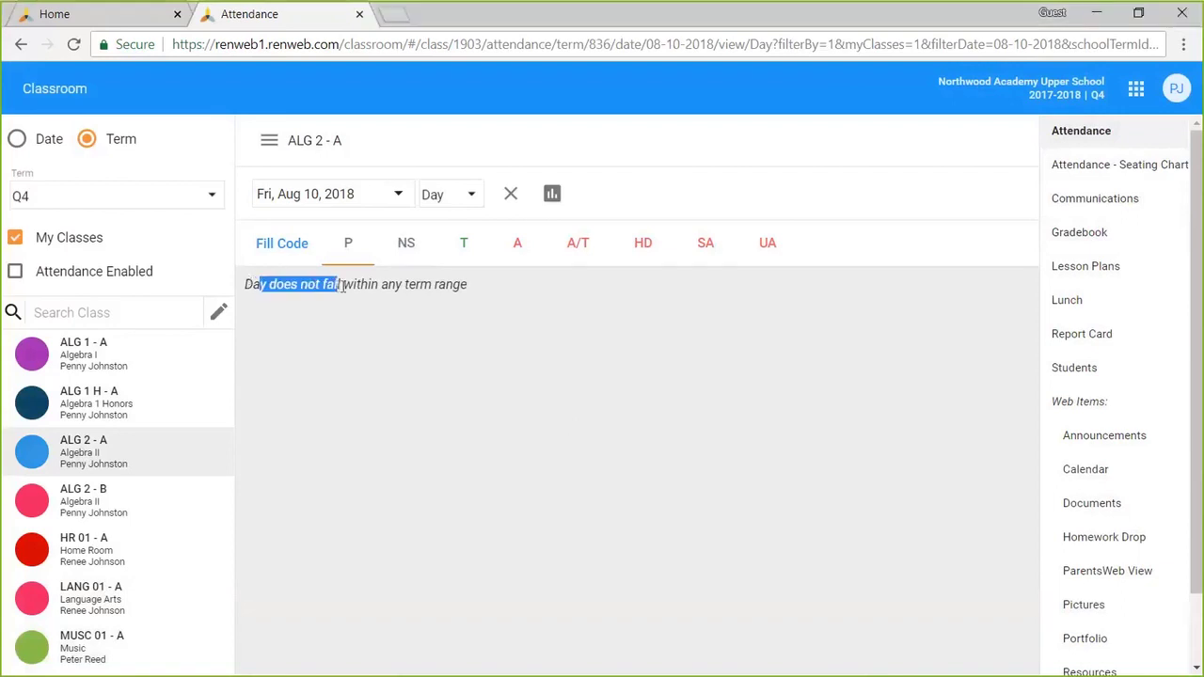
pyautogui.click(411, 341)
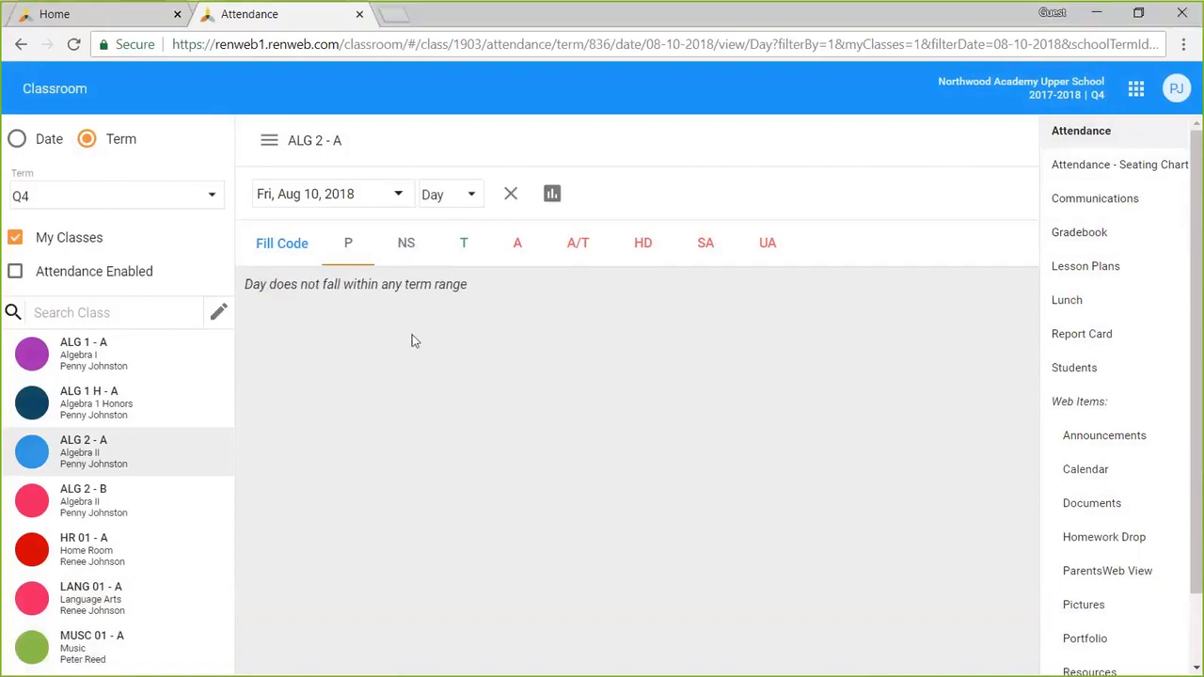
# Set the attendance date to Tuesday, May 15, 2018
pyautogui.click(403, 195)
pyautogui.scroll(5, 386, 356)
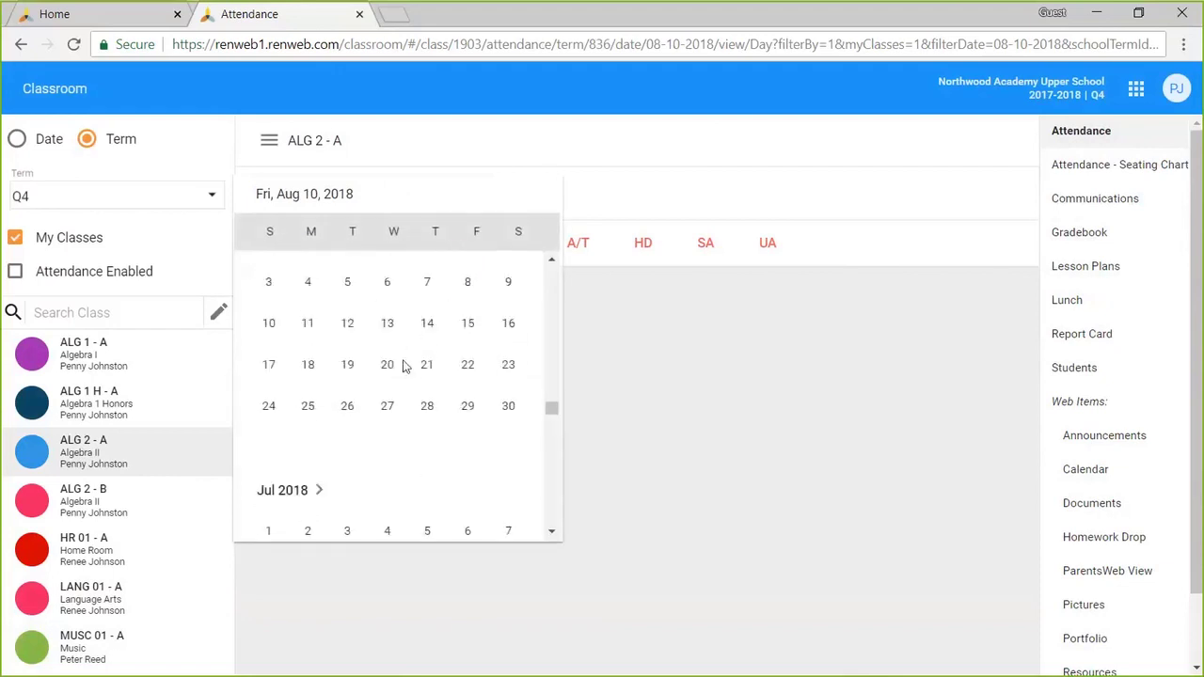
pyautogui.scroll(4, 403, 362)
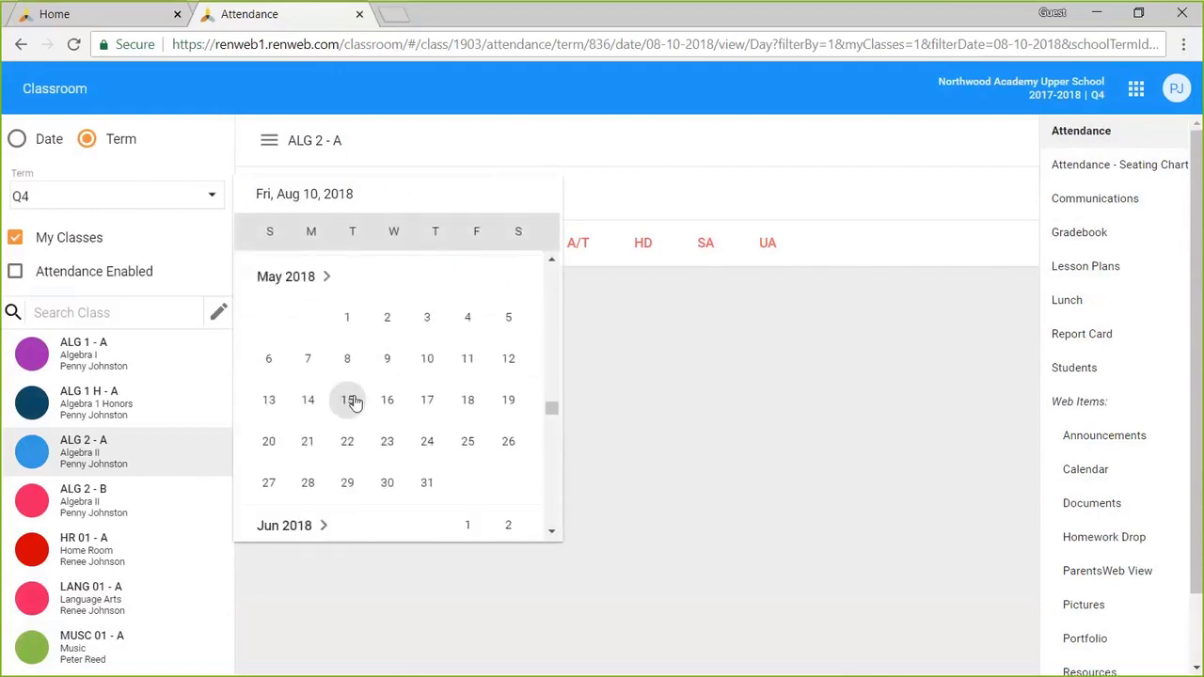
pyautogui.click(349, 399)
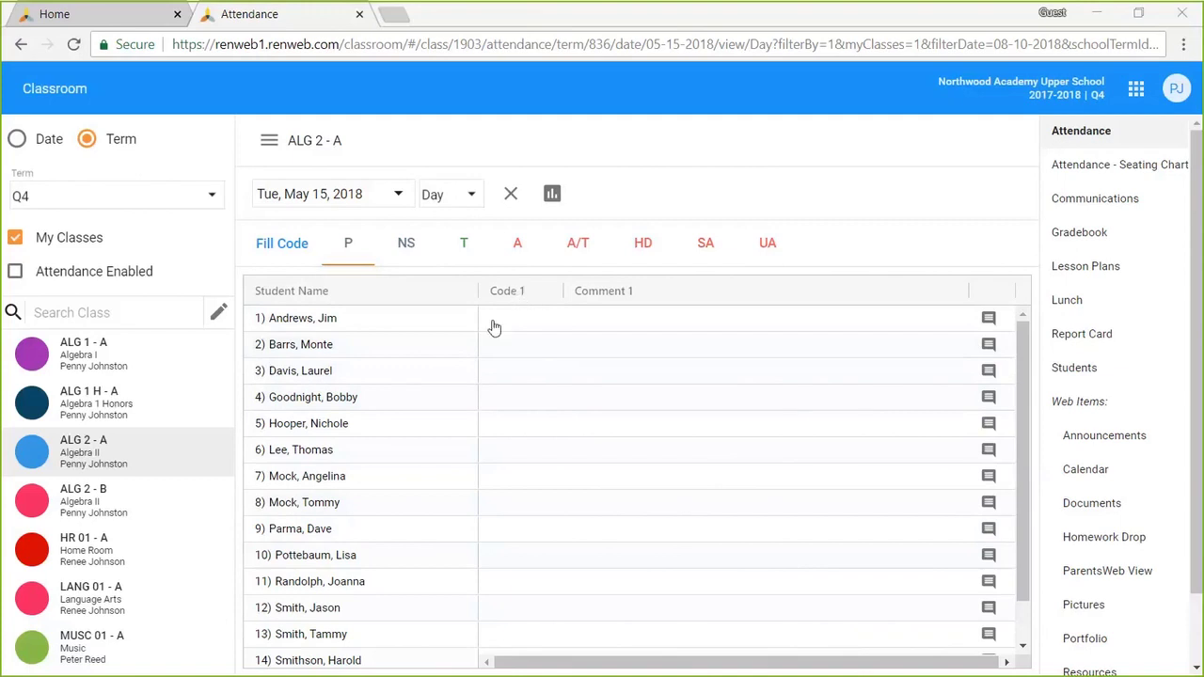
# Mark student 4 with attendance code T, and students 11 and 13 with code A
pyautogui.click(463, 242)
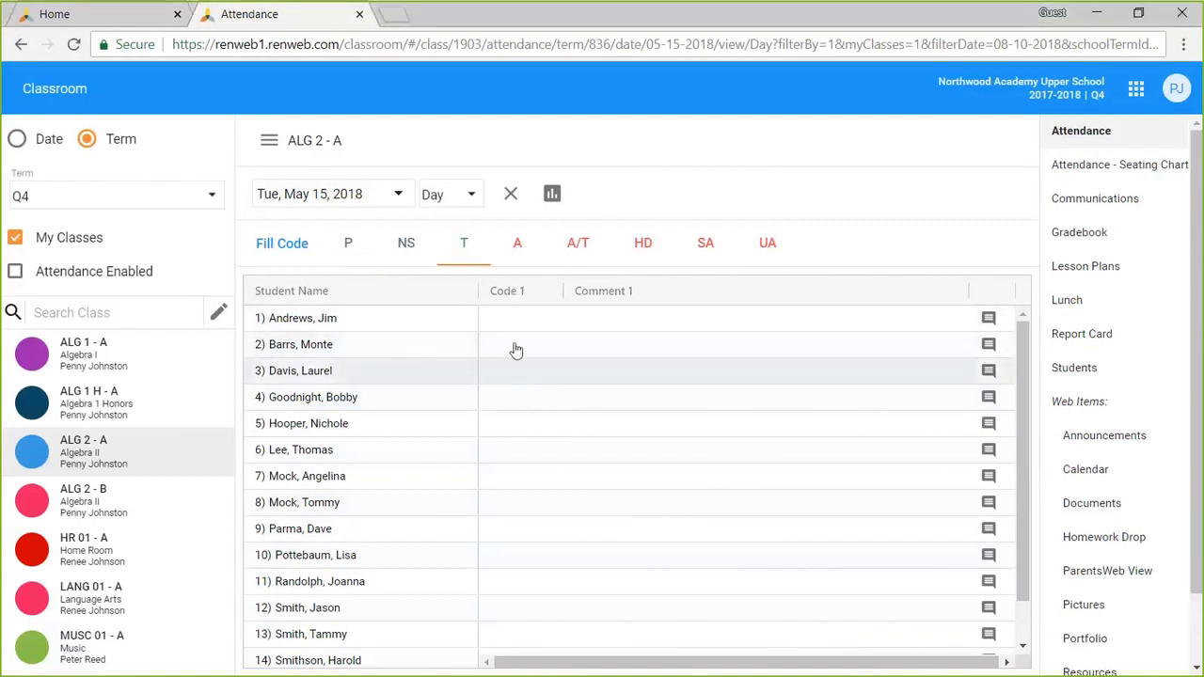
pyautogui.click(522, 402)
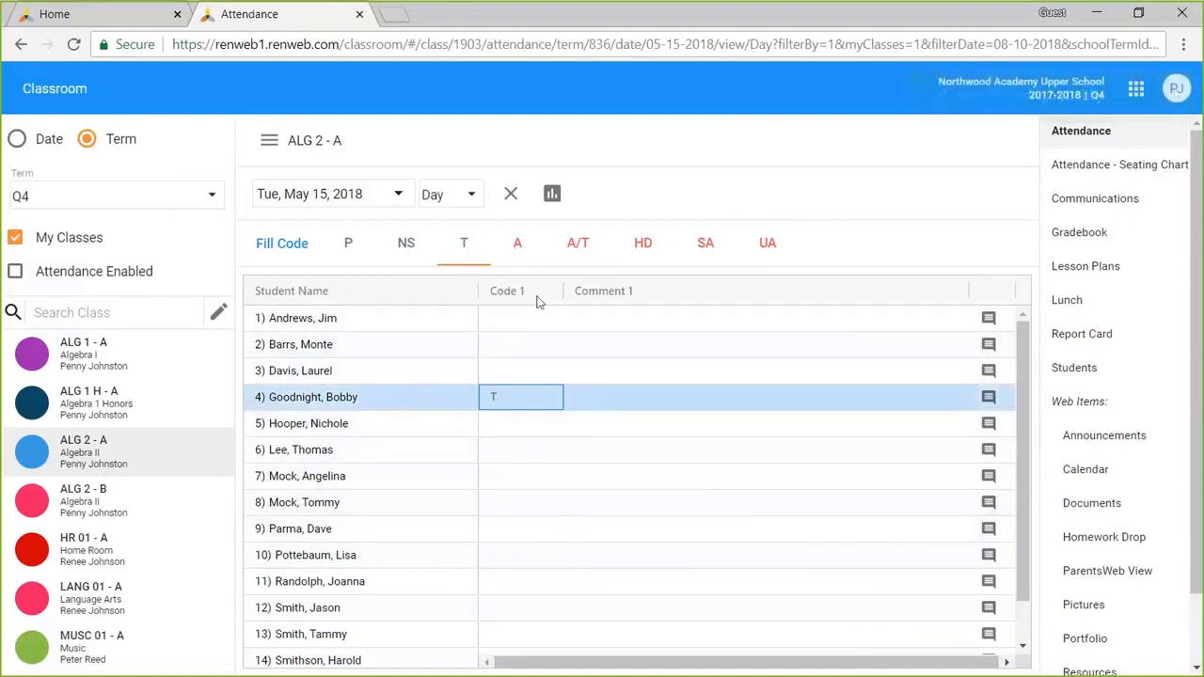
pyautogui.click(519, 252)
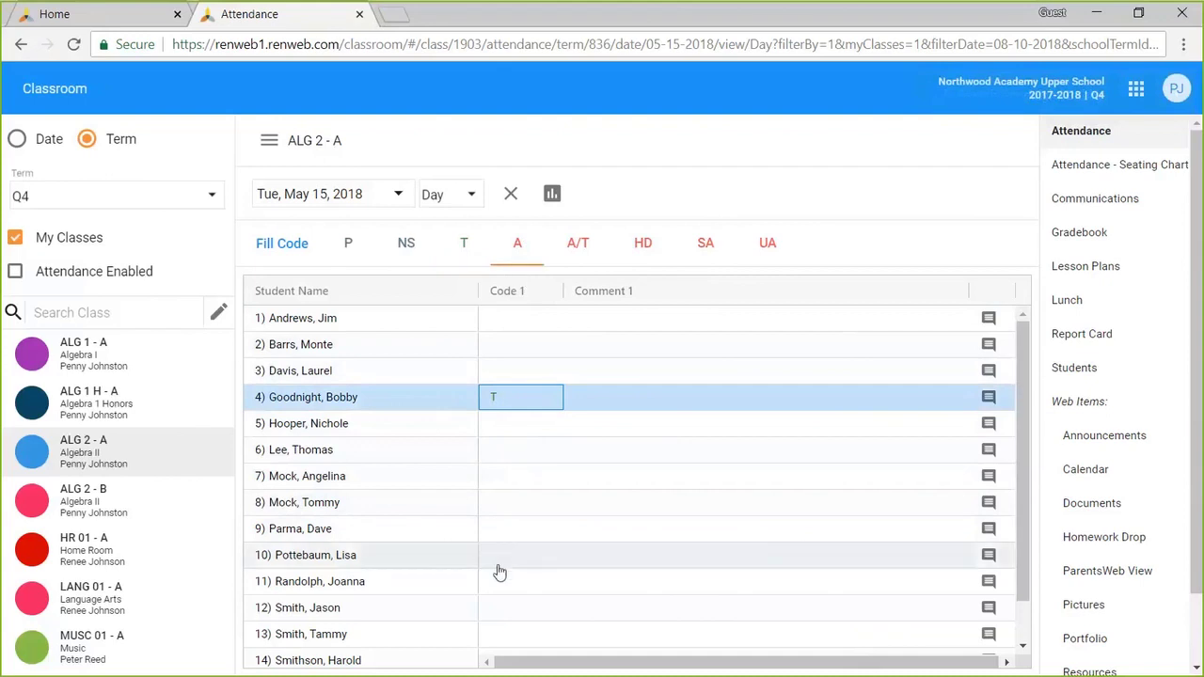
pyautogui.click(504, 583)
pyautogui.click(508, 636)
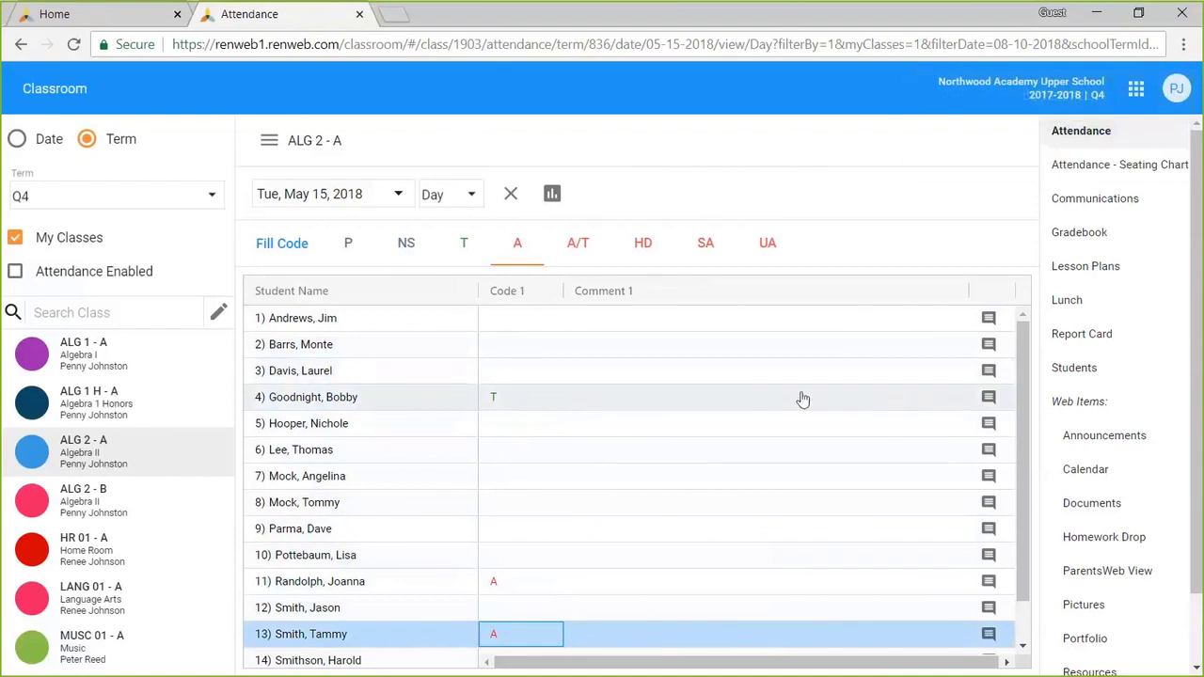
# Add the predefined comment Doctor's Appointment to student 4's attendance entry and leave the comment list closed
pyautogui.click(663, 397)
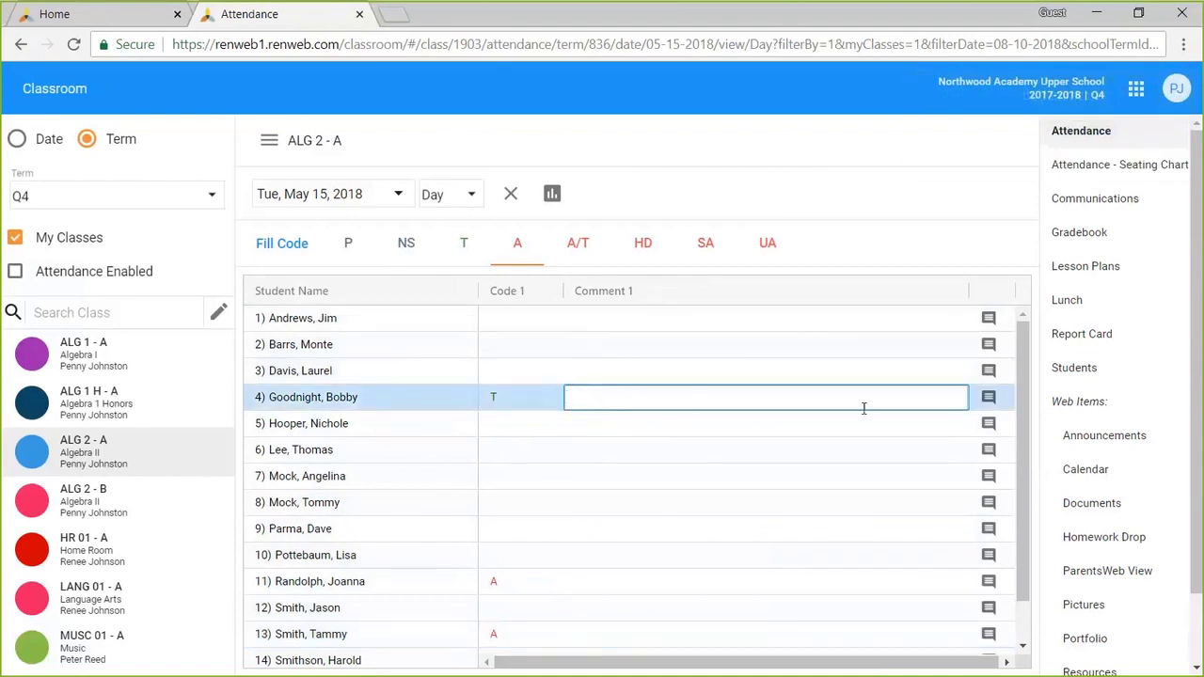
pyautogui.click(988, 397)
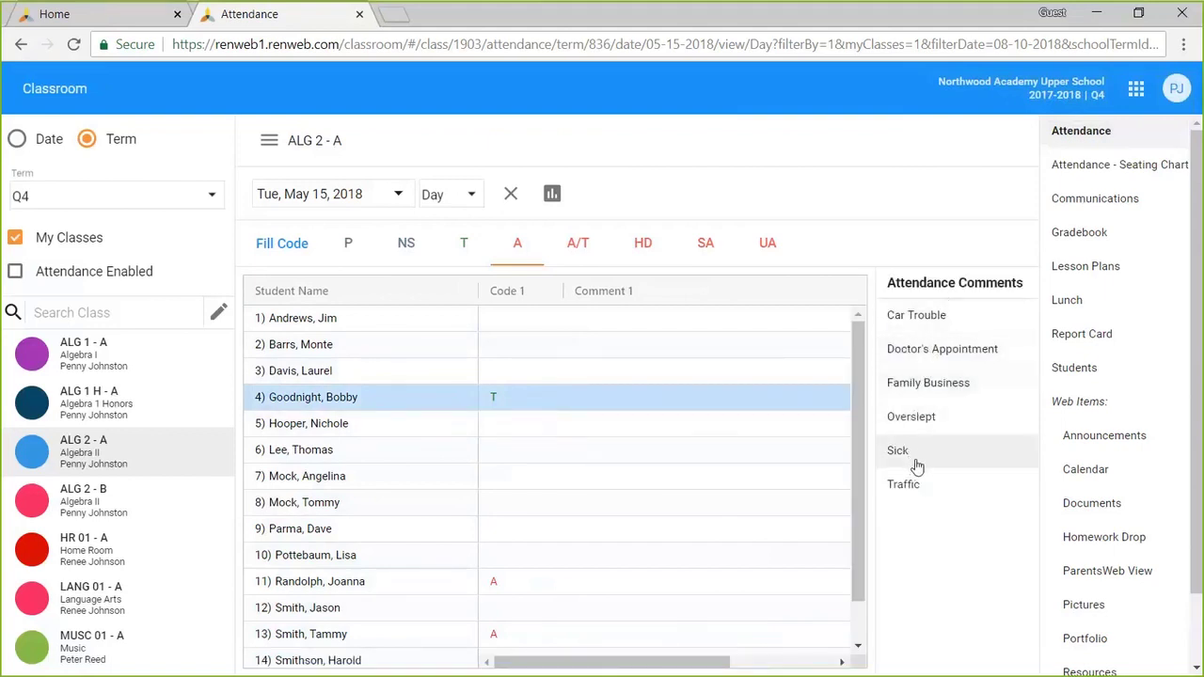
pyautogui.click(926, 349)
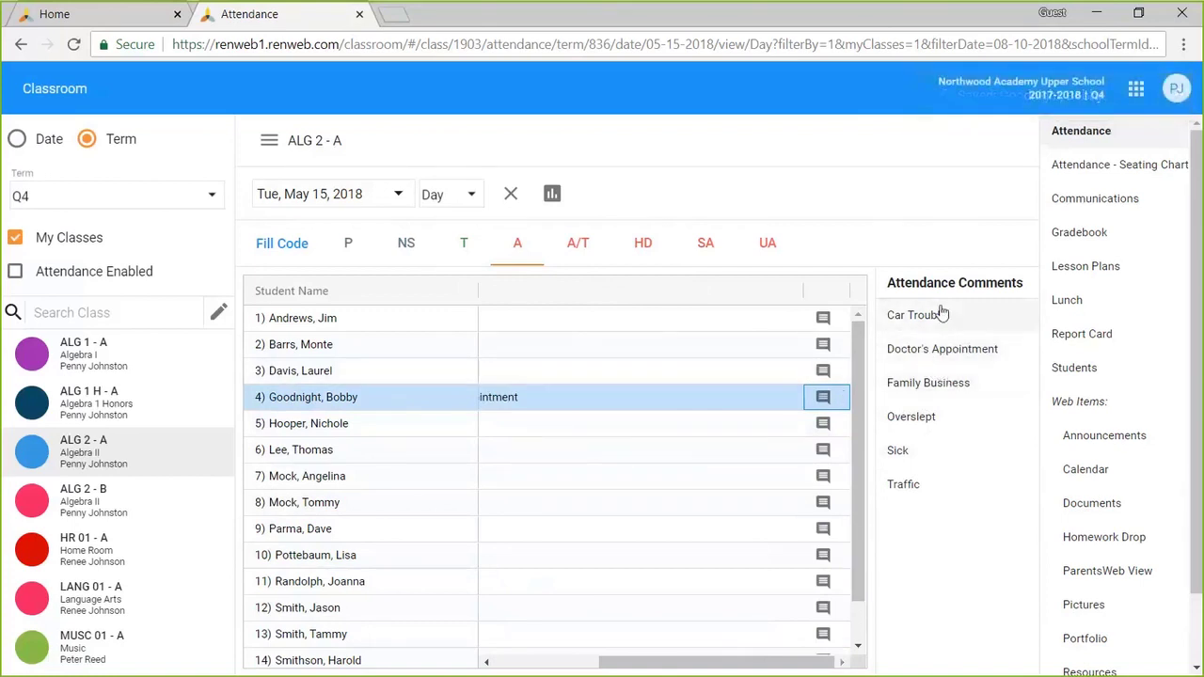
pyautogui.click(824, 401)
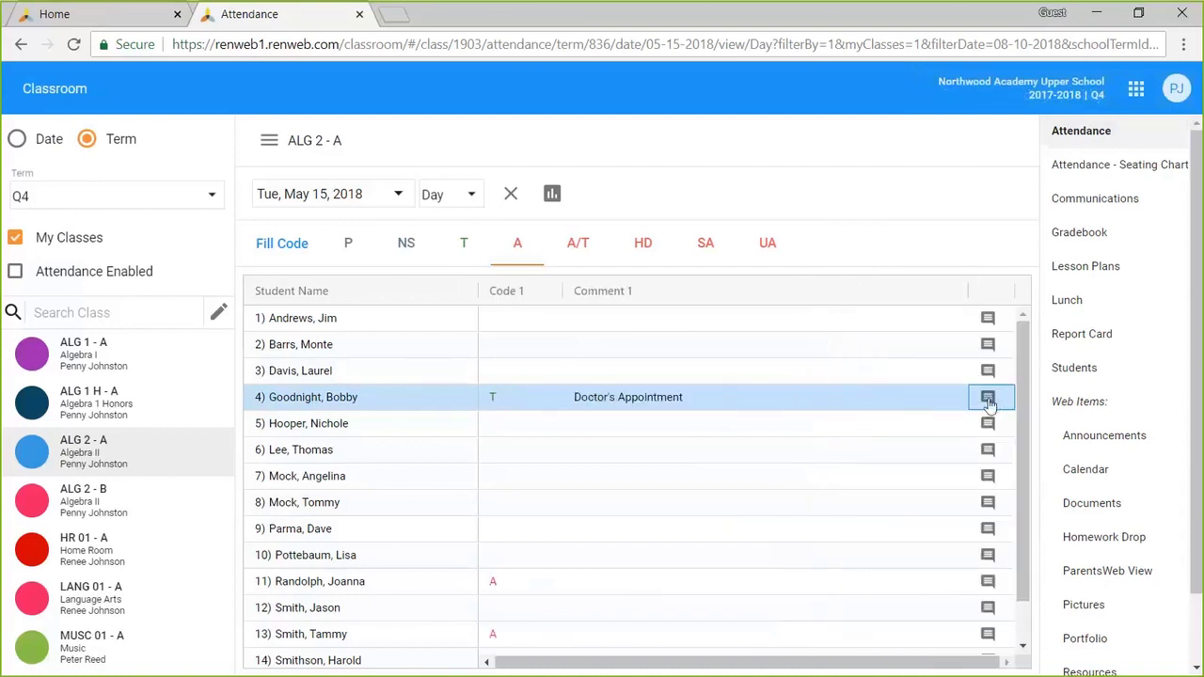
pyautogui.click(990, 397)
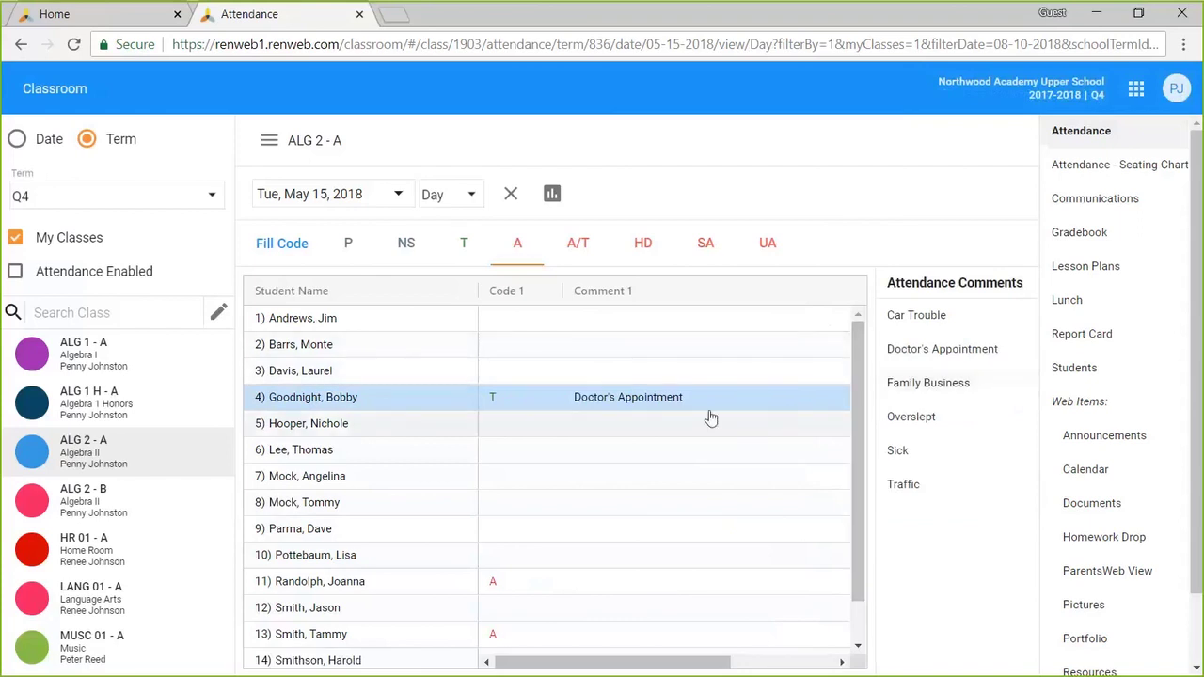
pyautogui.click(823, 397)
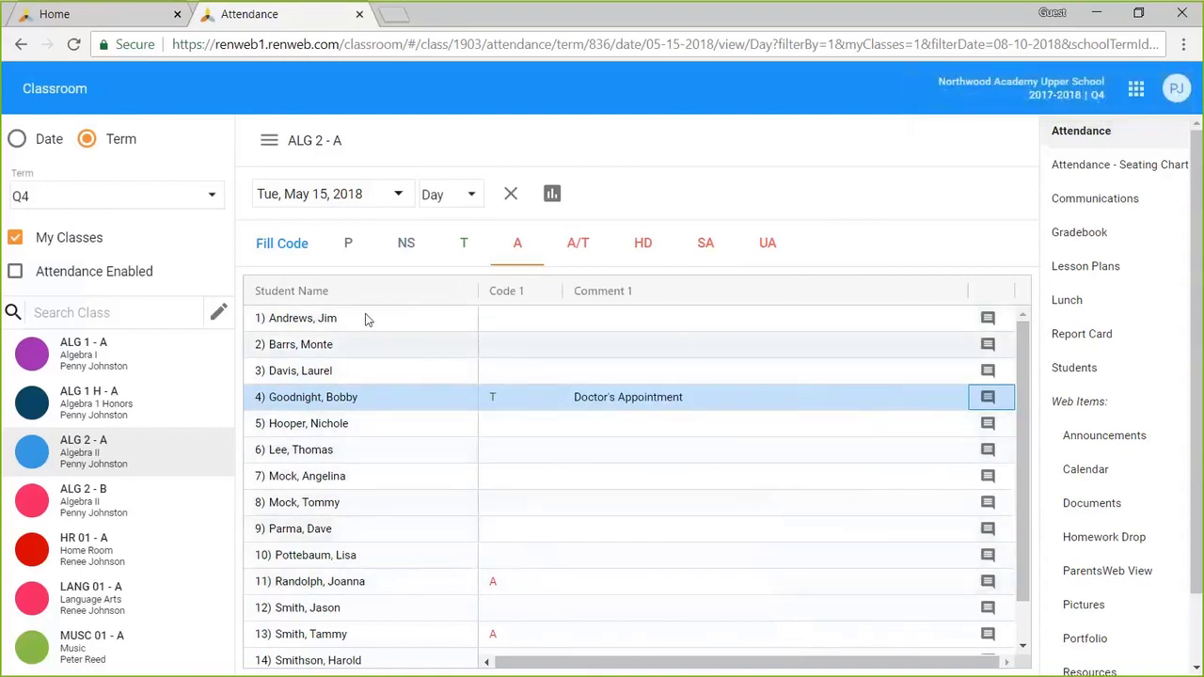
# Fill the remaining students' codes with P (Present), without overwriting existing codes, and check the roster
pyautogui.click(281, 242)
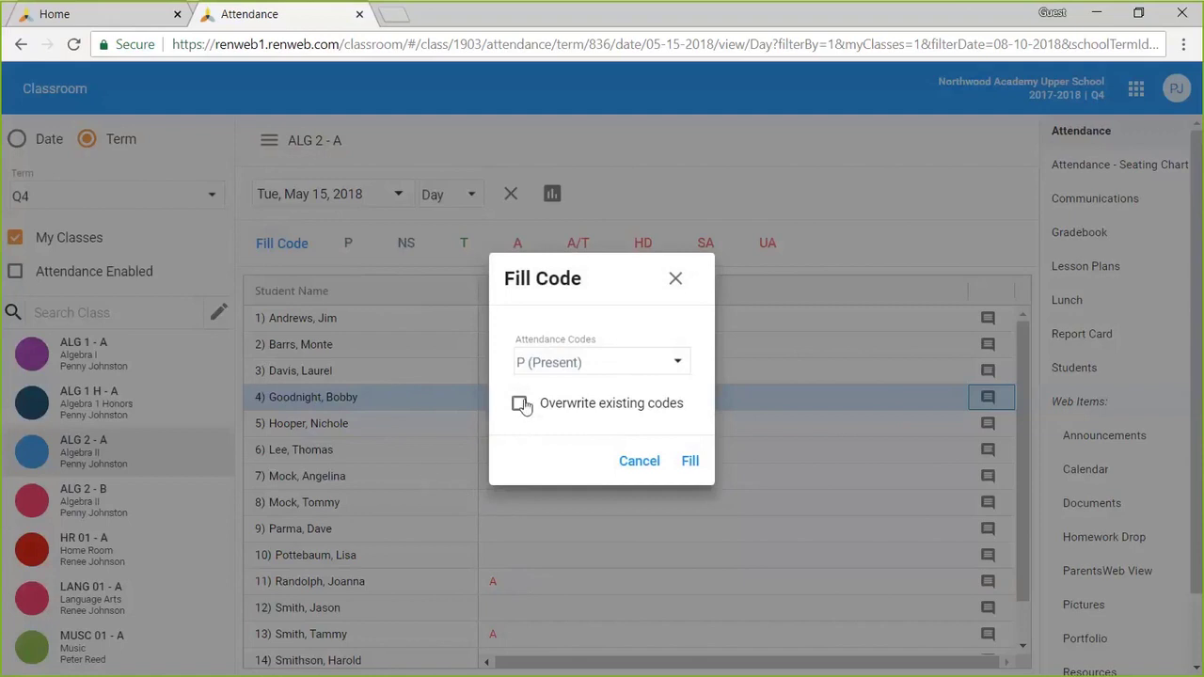
pyautogui.click(562, 412)
pyautogui.click(523, 406)
pyautogui.click(689, 461)
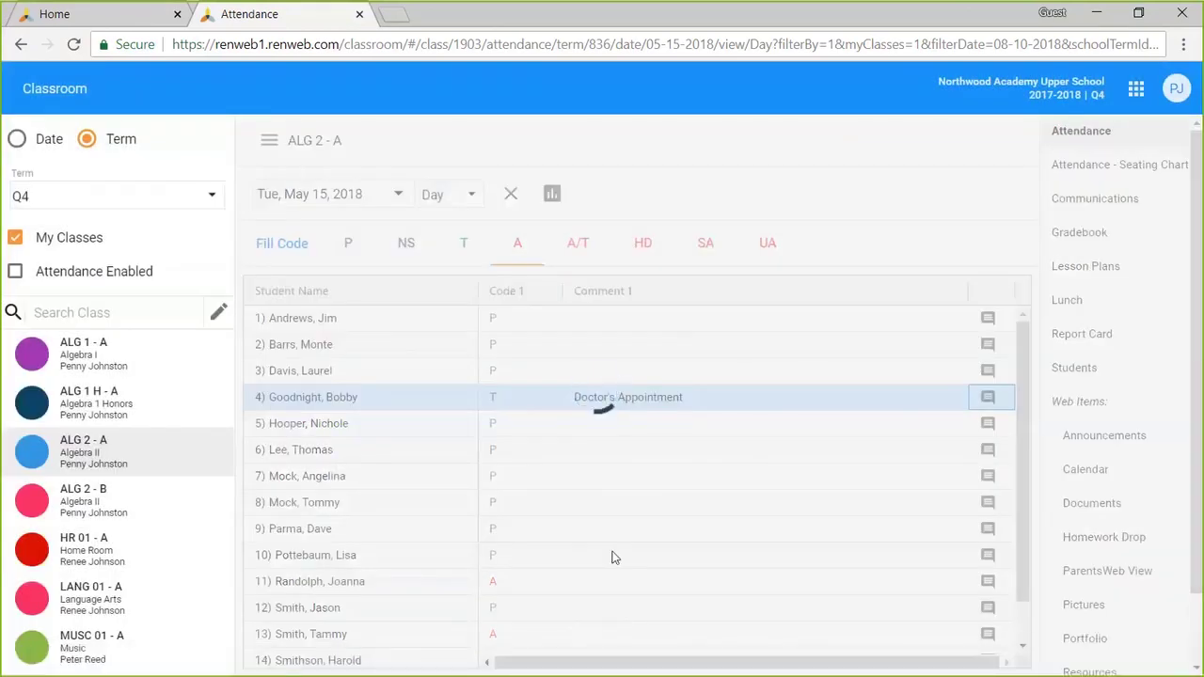
pyautogui.scroll(-1, 508, 405)
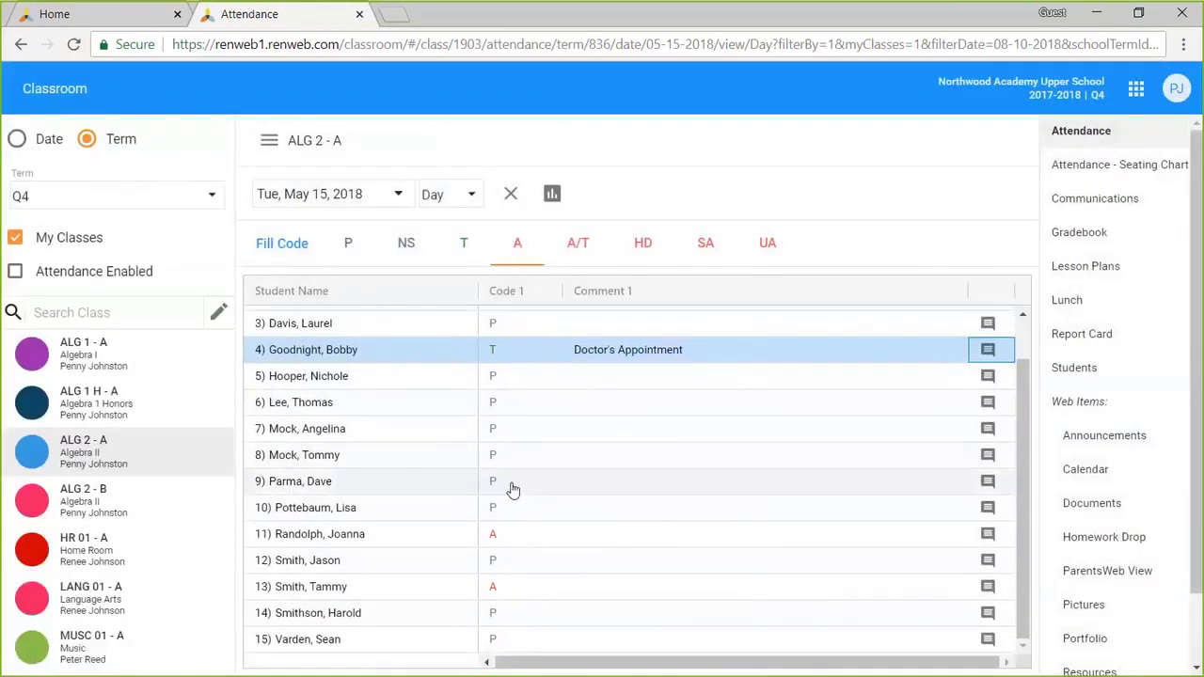
pyautogui.scroll(1, 574, 571)
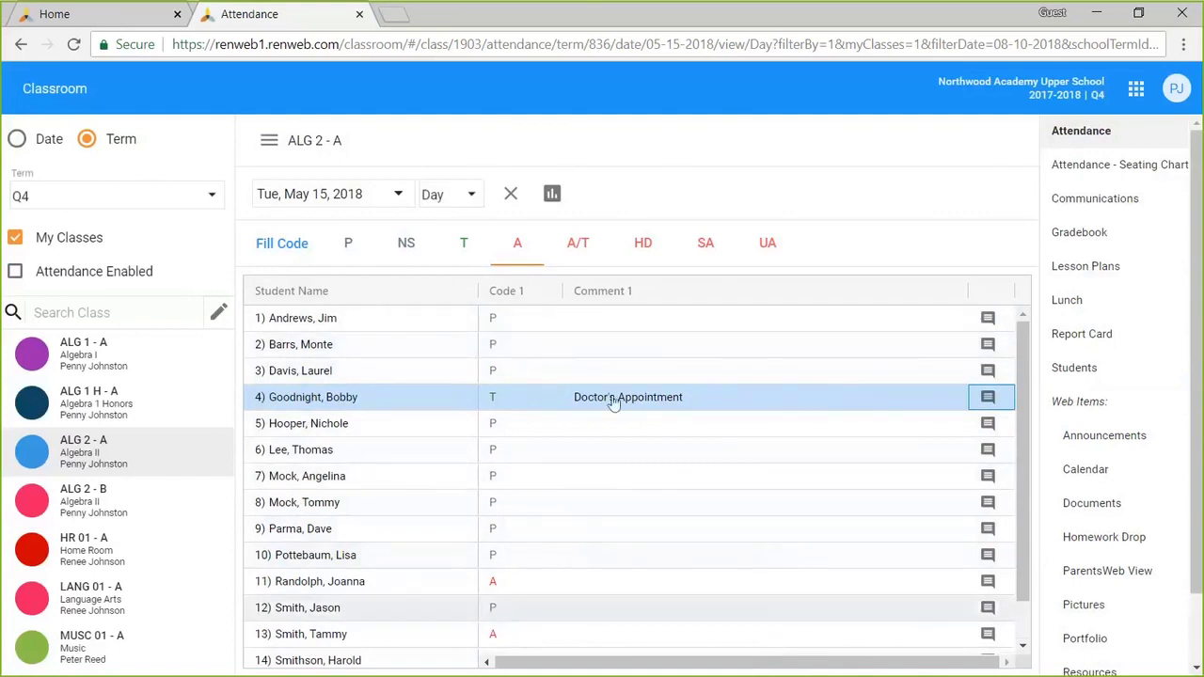
# Clear all attendance comments for the day, keeping the codes
pyautogui.click(513, 197)
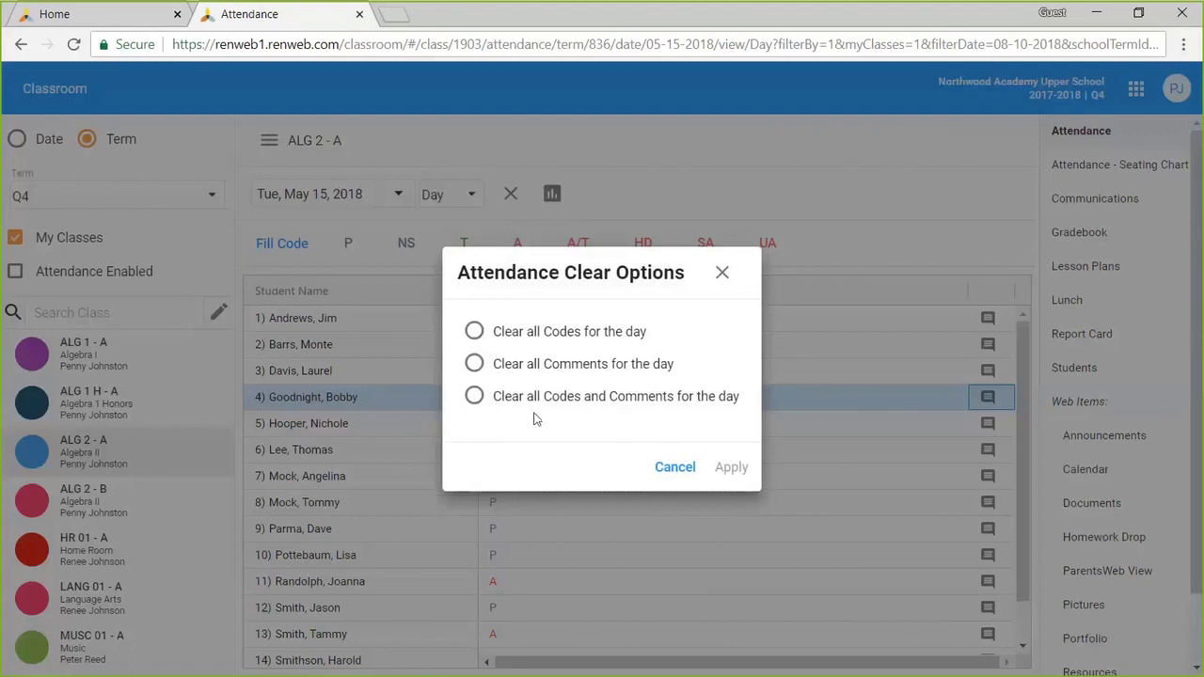
pyautogui.click(474, 364)
pyautogui.click(722, 470)
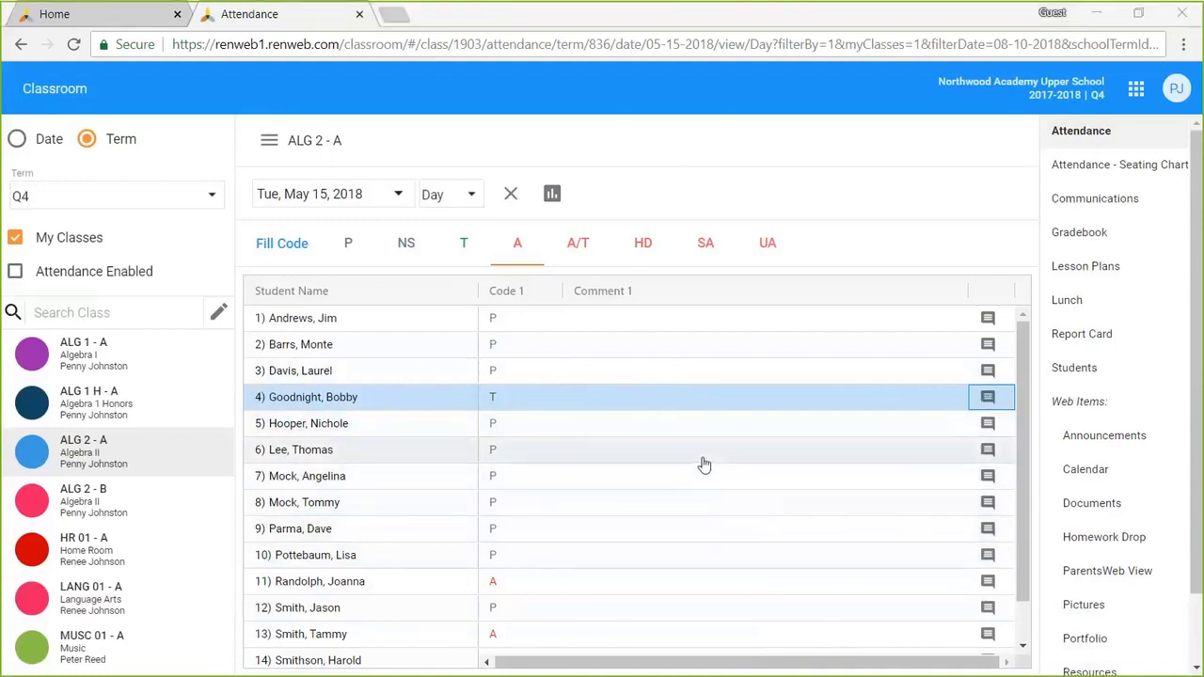
# View the class attendance by week and by month, showing the dates around May 15
pyautogui.click(470, 195)
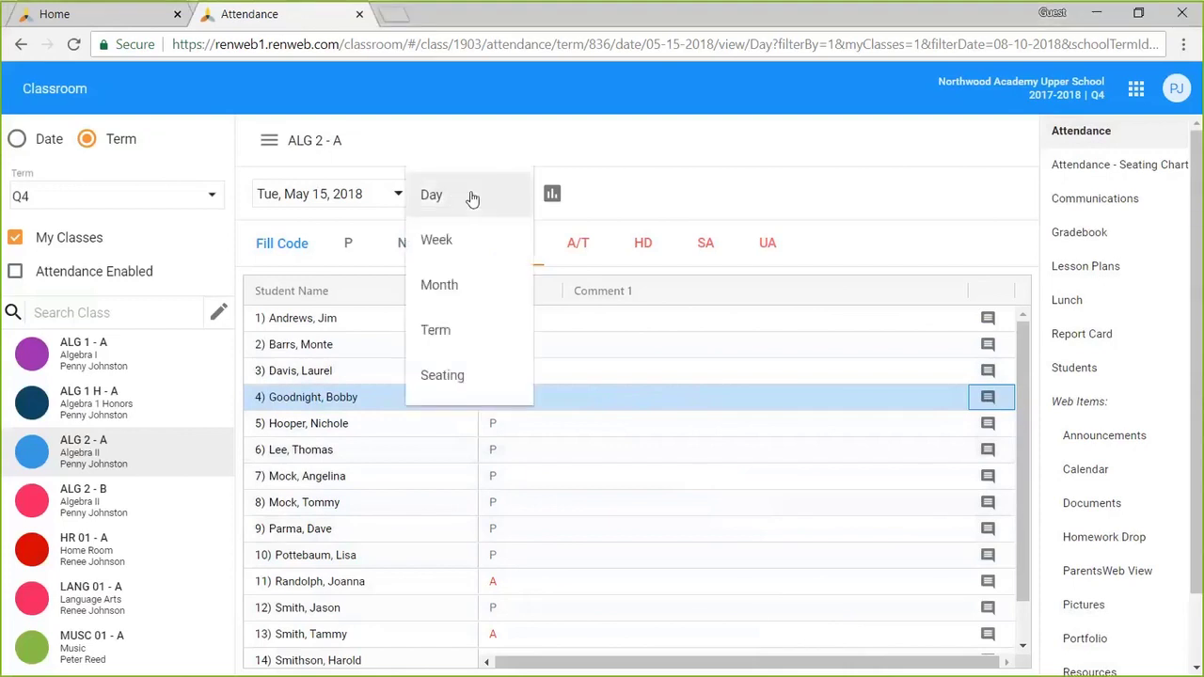
pyautogui.click(452, 237)
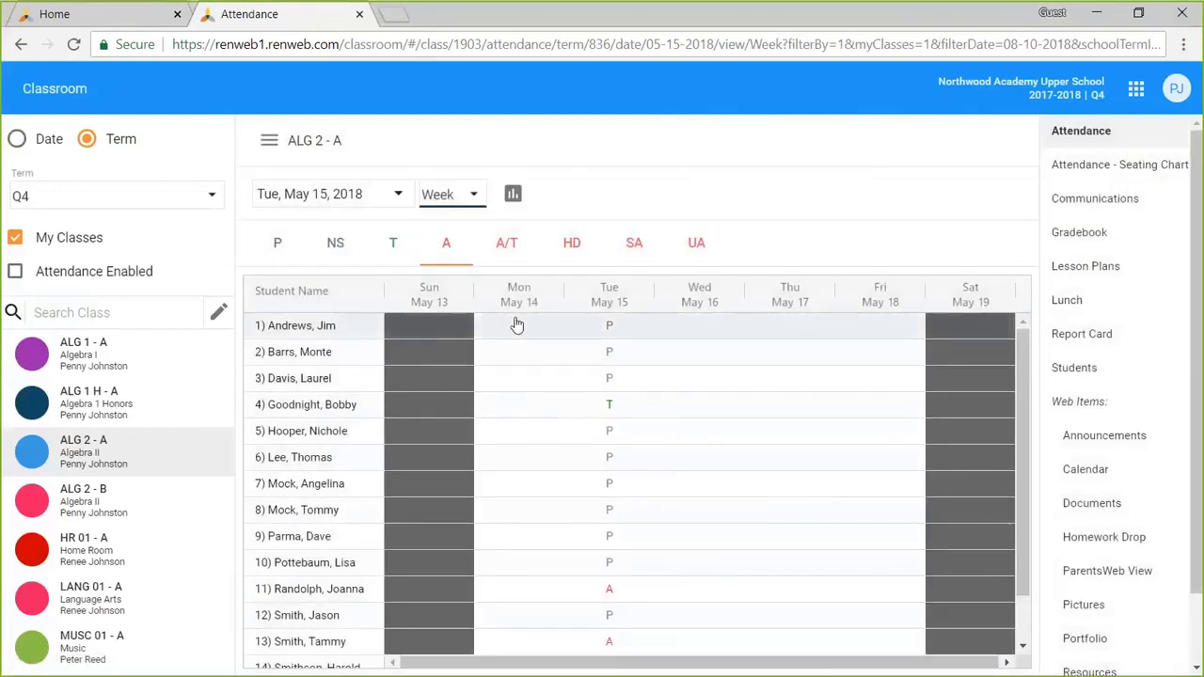
pyautogui.click(470, 194)
pyautogui.click(468, 258)
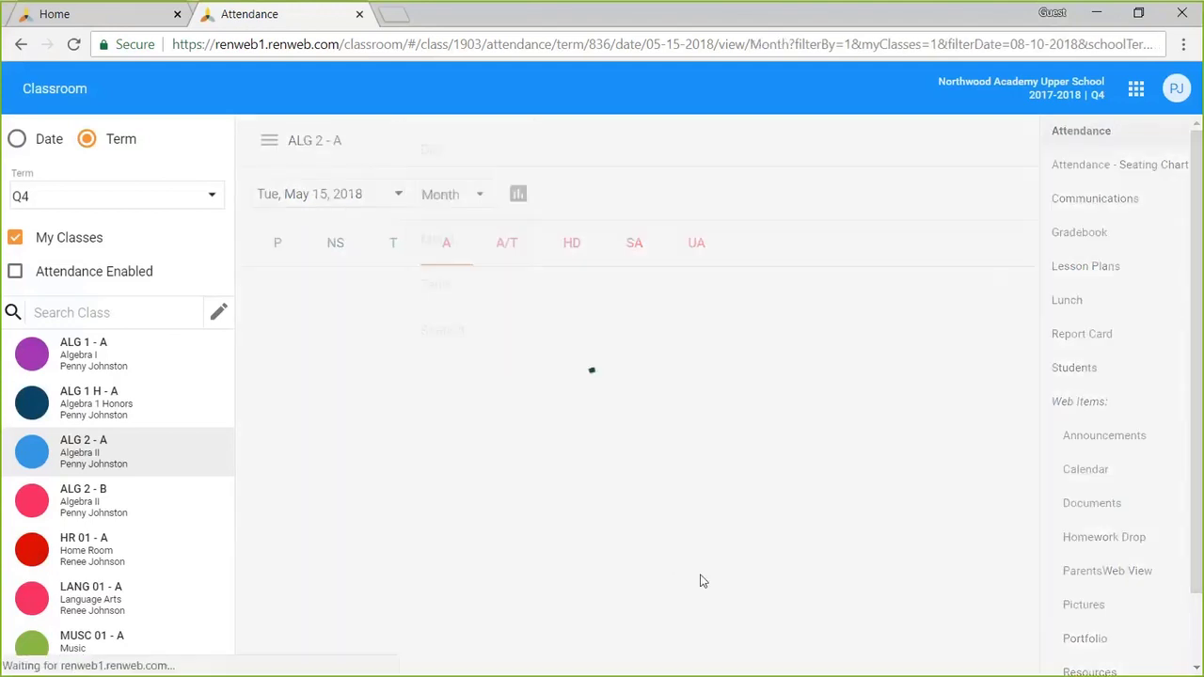
pyautogui.moveTo(556, 669); pyautogui.dragTo(739, 663)
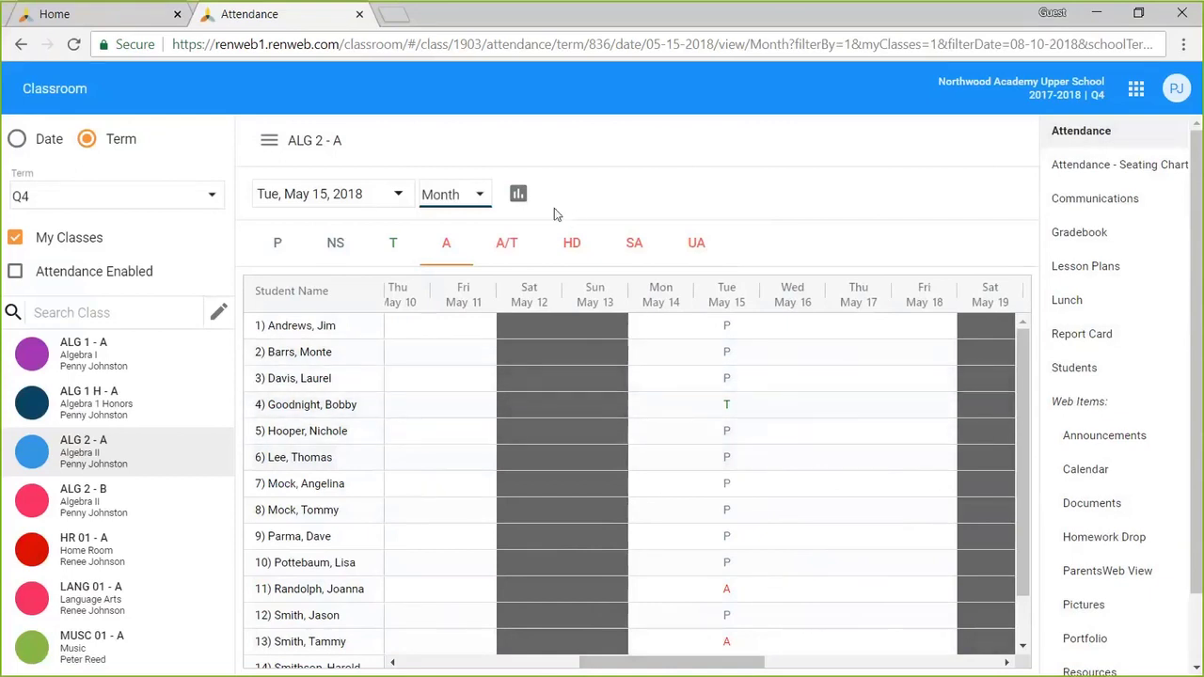
# Switch the attendance to the Seating view and leave the class list hidden
pyautogui.click(477, 196)
pyautogui.click(455, 289)
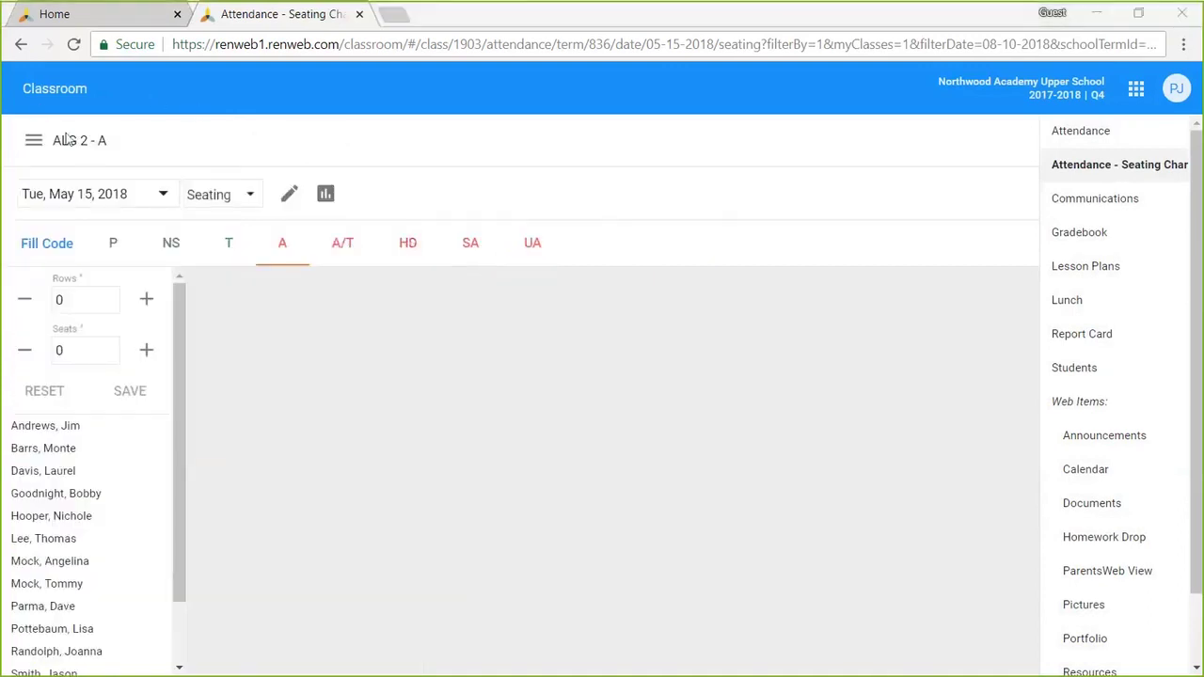
pyautogui.click(36, 142)
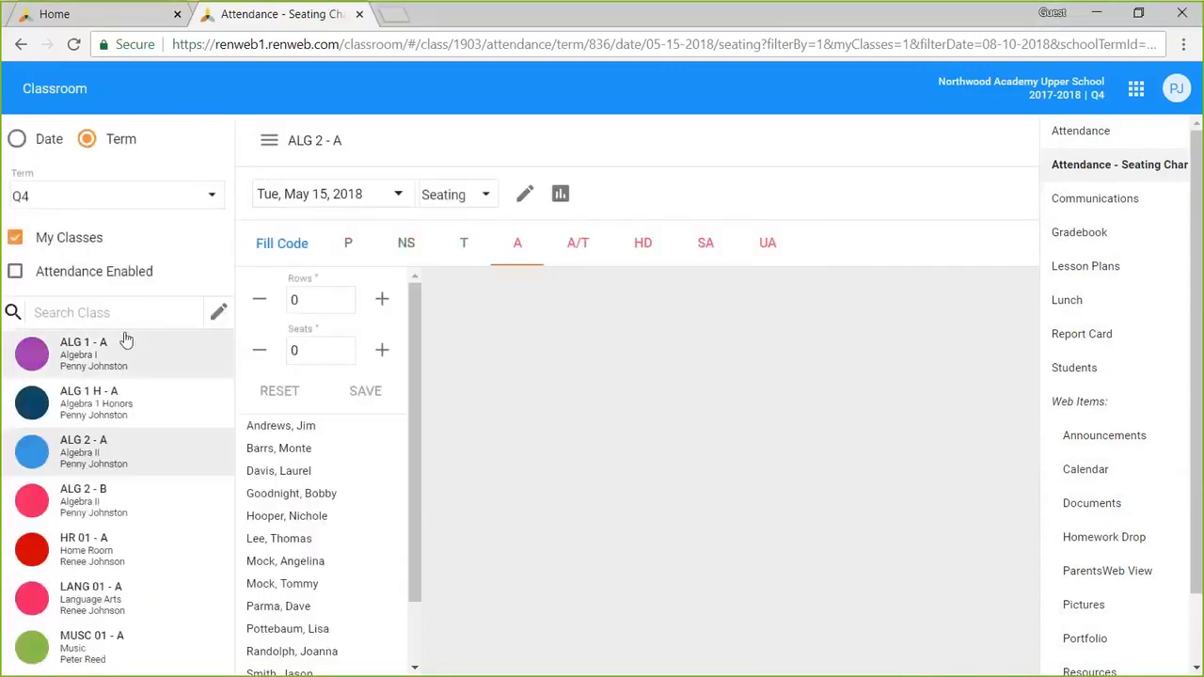
pyautogui.click(269, 141)
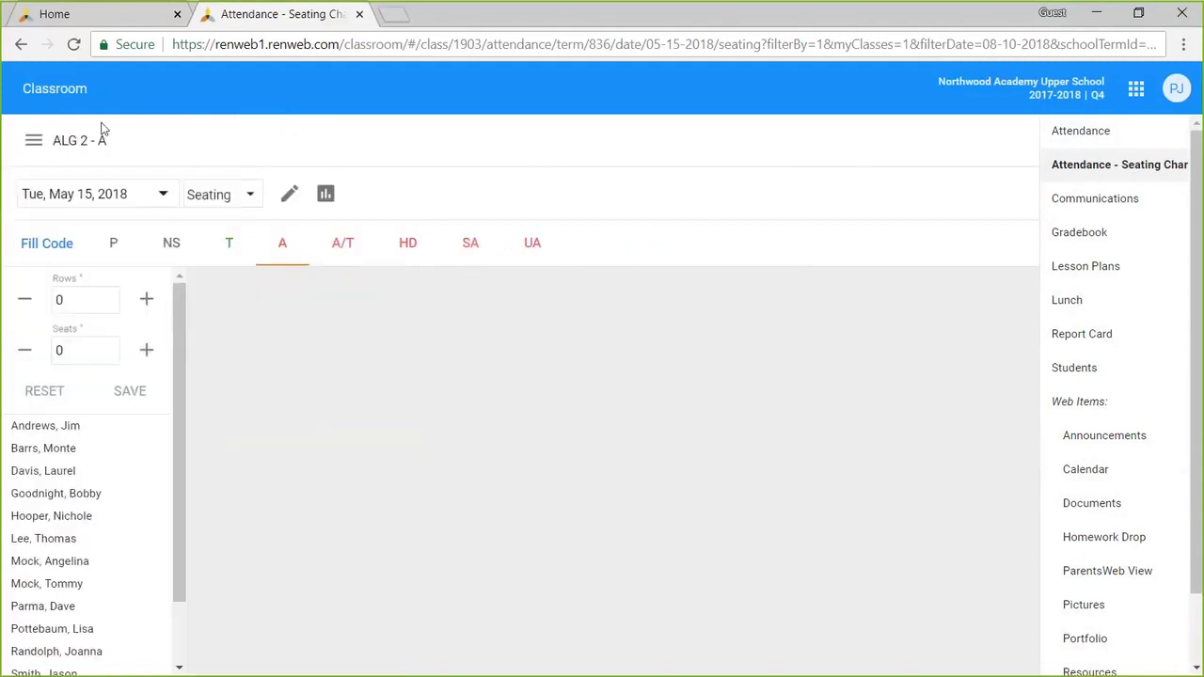
# Set the seating chart to 5 rows with 3 seats each and save the layout
pyautogui.click(147, 301)
pyautogui.click(147, 301)
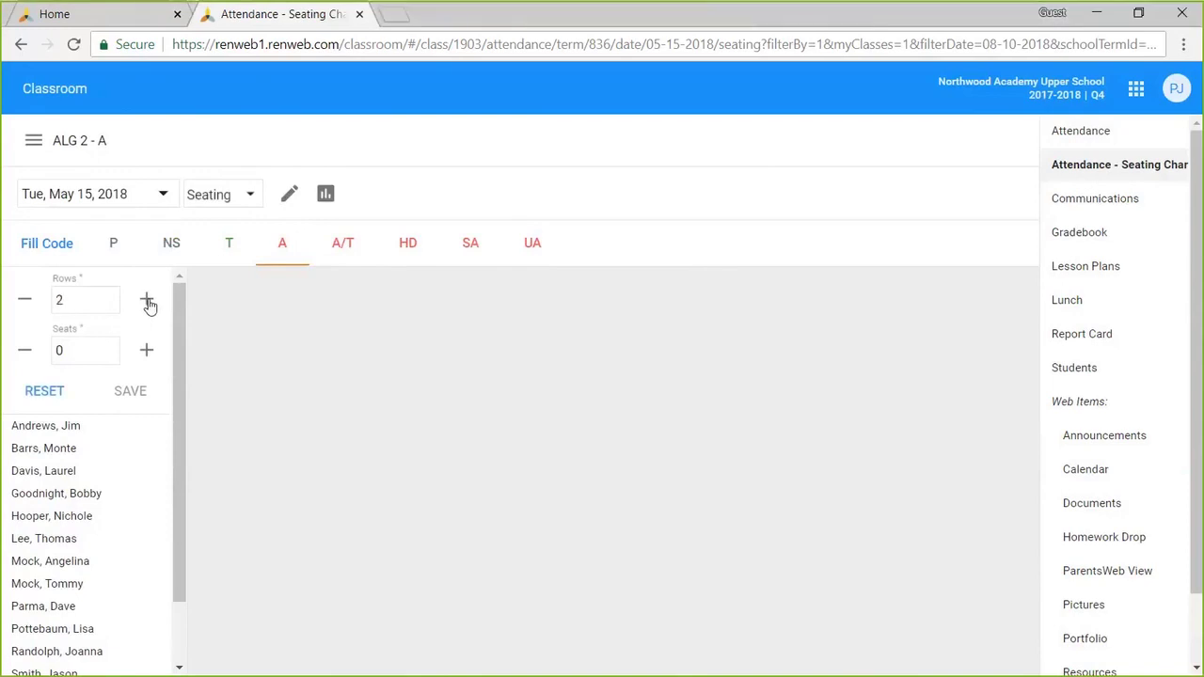
pyautogui.click(147, 352)
pyautogui.click(147, 352)
pyautogui.click(148, 352)
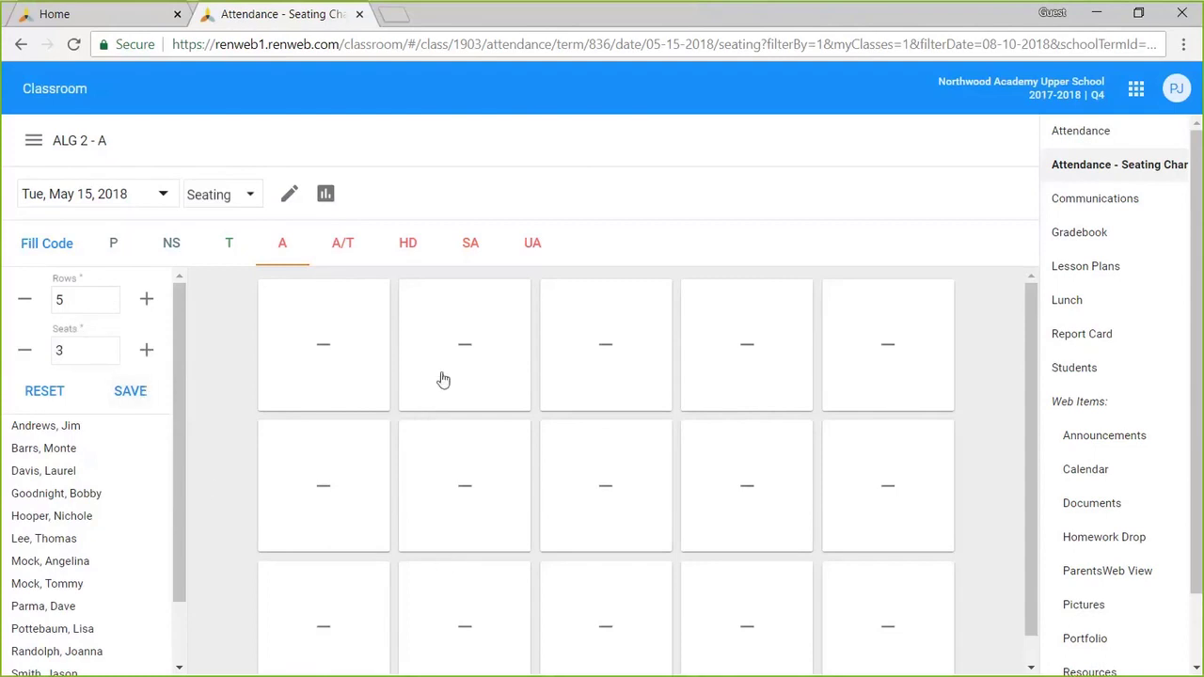
pyautogui.click(128, 391)
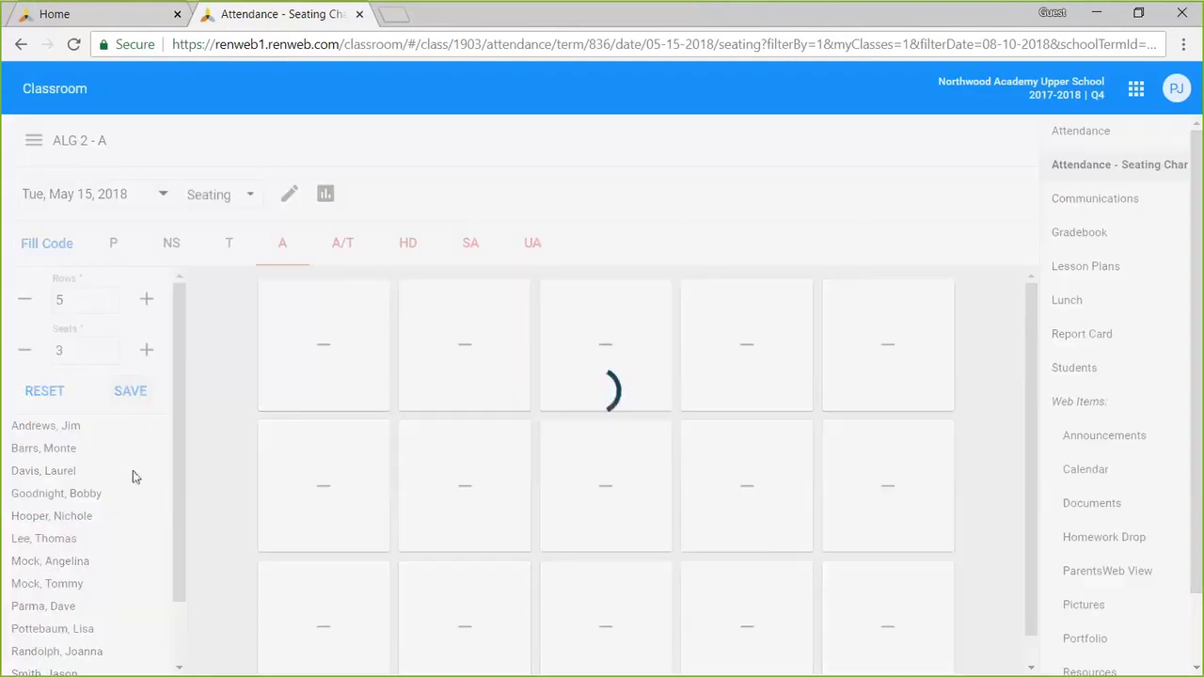
# Assign roster student 2 to the top seat of the second column and student 9 to the seat directly below
pyautogui.moveTo(37, 449); pyautogui.dragTo(377, 471)
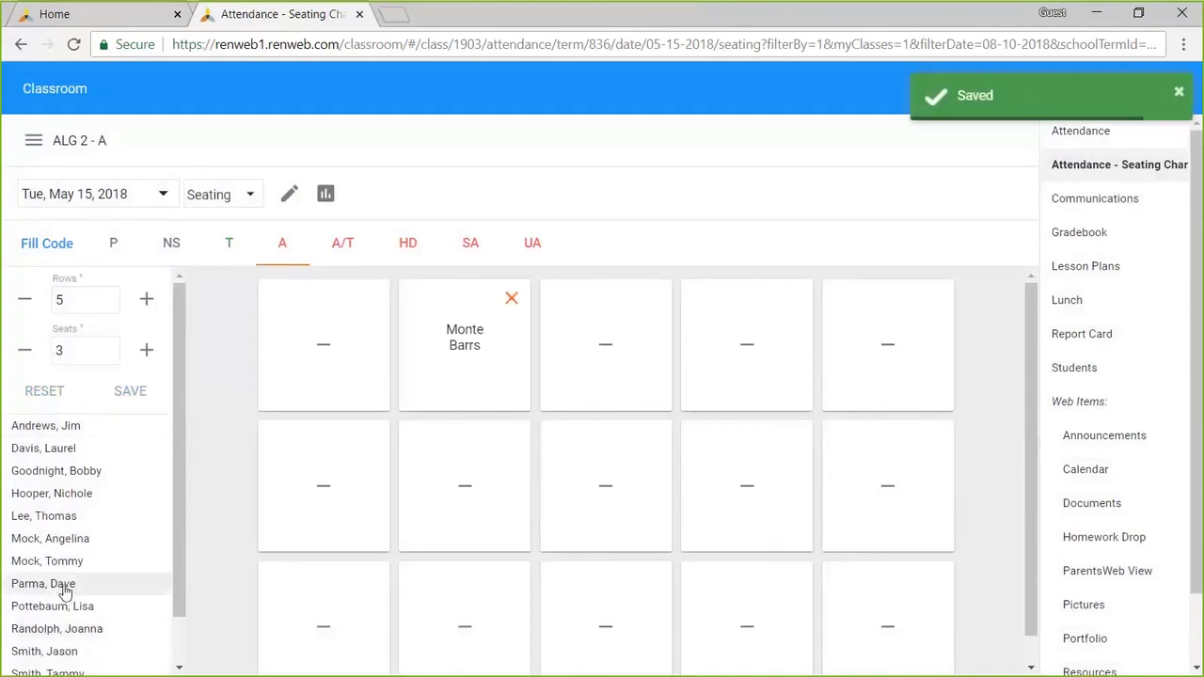
pyautogui.moveTo(65, 583); pyautogui.dragTo(467, 499)
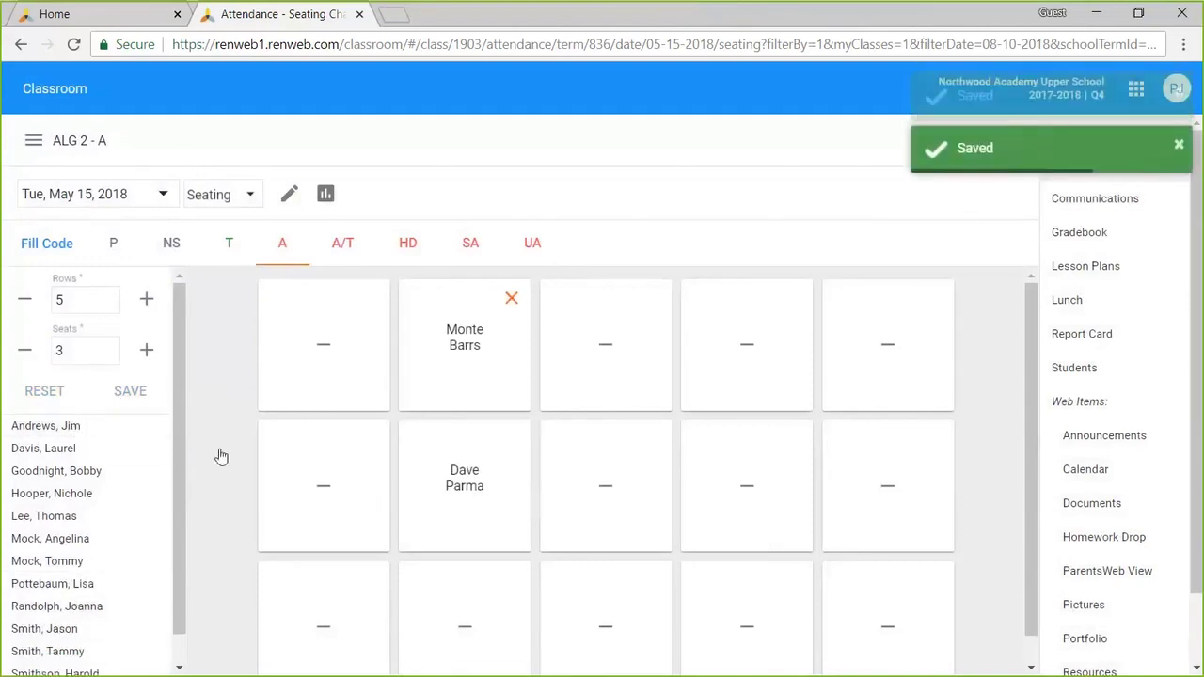
# Assign roster students 1 and 6 to the third column's first two seats, and students 5 and 13 to the first column's top and bottom seats
pyautogui.moveTo(70, 426); pyautogui.dragTo(650, 341)
pyautogui.moveTo(104, 490); pyautogui.dragTo(567, 462)
pyautogui.moveTo(56, 611); pyautogui.dragTo(277, 602)
pyautogui.moveTo(52, 470); pyautogui.dragTo(279, 411)
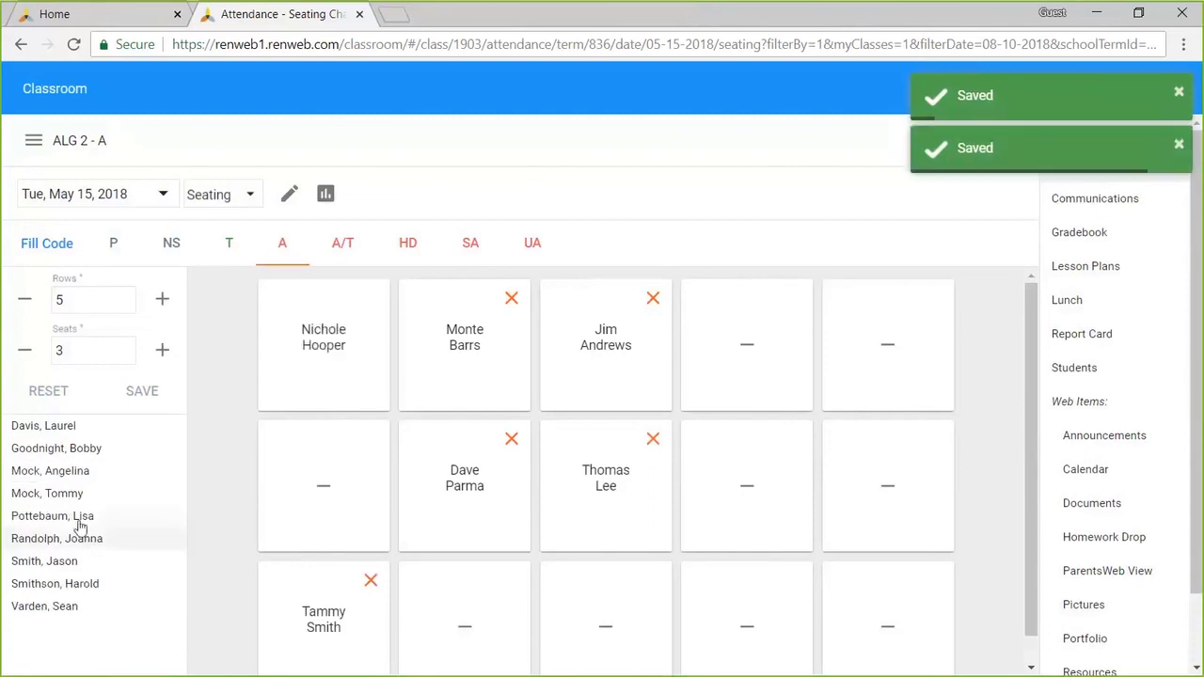
# Complete the top row with roster students 10 and 12, the middle row with 7, 11 and 8, and the bottom row with 15, 4, 3 and 14
pyautogui.moveTo(53, 515); pyautogui.dragTo(747, 339)
pyautogui.moveTo(59, 540); pyautogui.dragTo(878, 338)
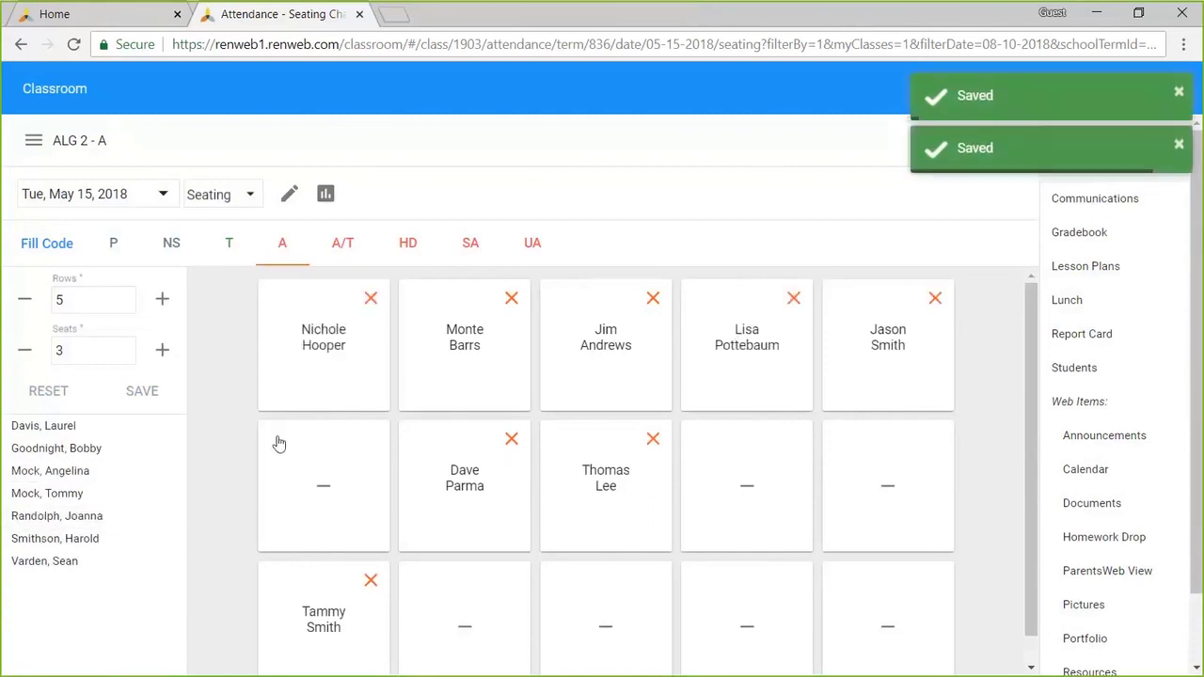
pyautogui.moveTo(52, 470); pyautogui.dragTo(305, 473)
pyautogui.moveTo(52, 493); pyautogui.dragTo(776, 480)
pyautogui.moveTo(75, 470); pyautogui.dragTo(887, 492)
pyautogui.moveTo(94, 494); pyautogui.dragTo(505, 634)
pyautogui.moveTo(124, 442); pyautogui.dragTo(637, 631)
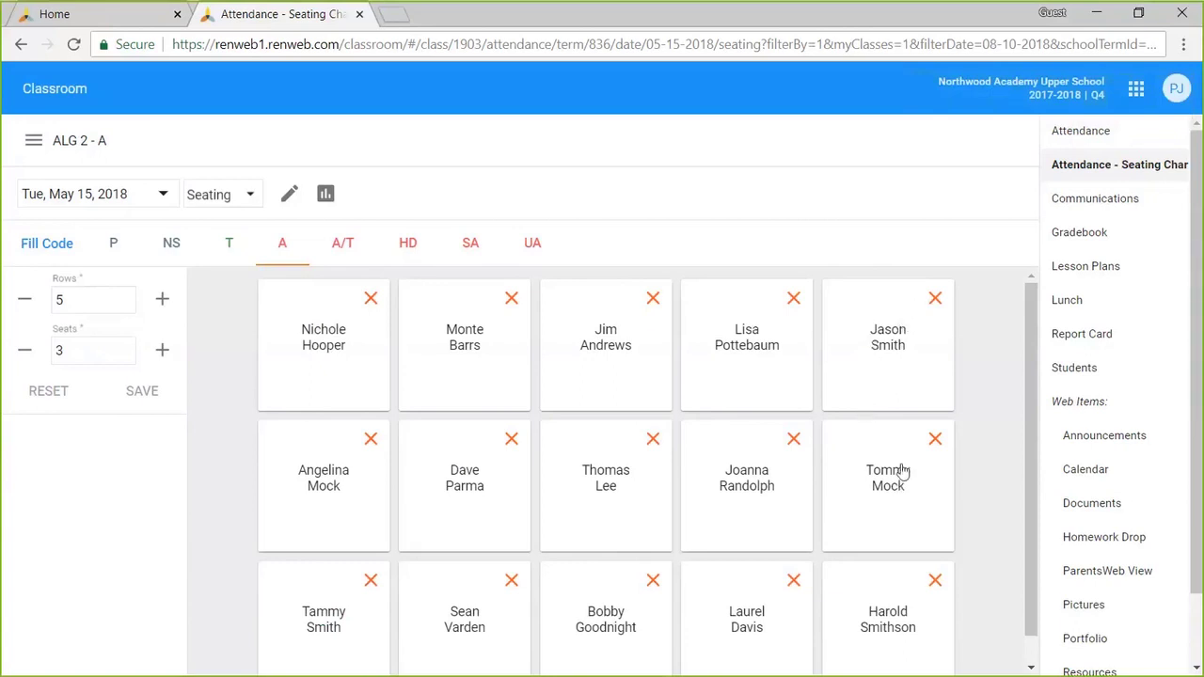
# Exchange roster students 8 and 4 between the fifth column's middle seat and third column's bottom seat, and swap students 9 and 2 in the second column
pyautogui.click(933, 444)
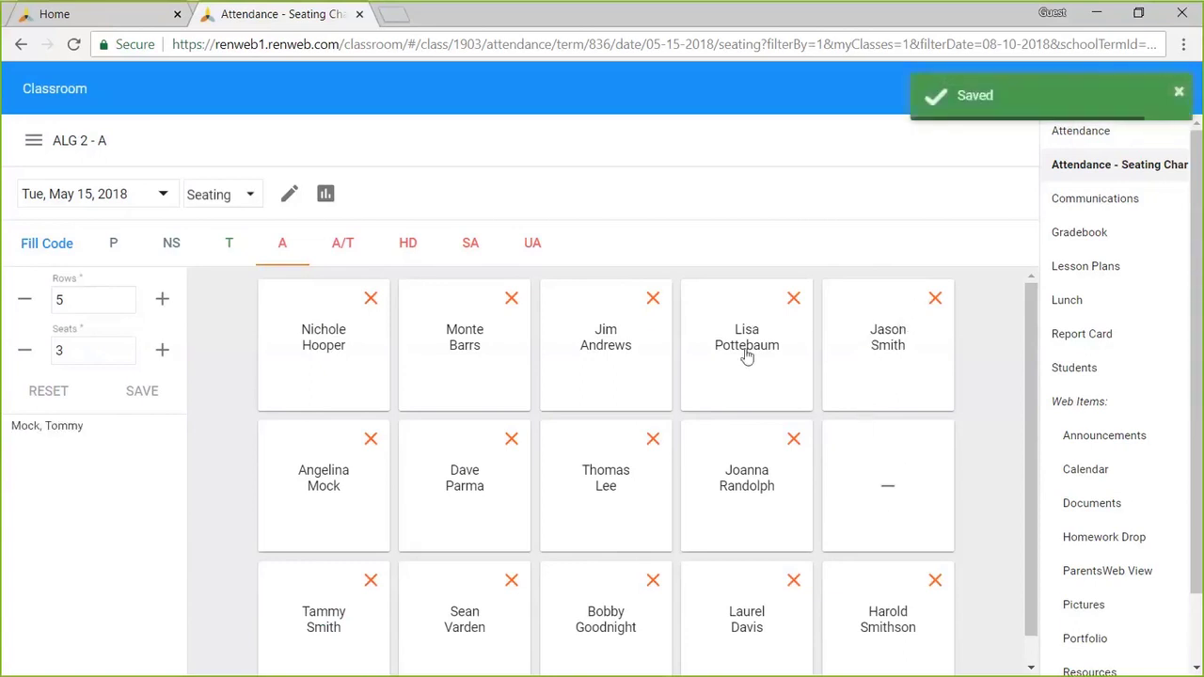
pyautogui.click(56, 425)
pyautogui.click(581, 617)
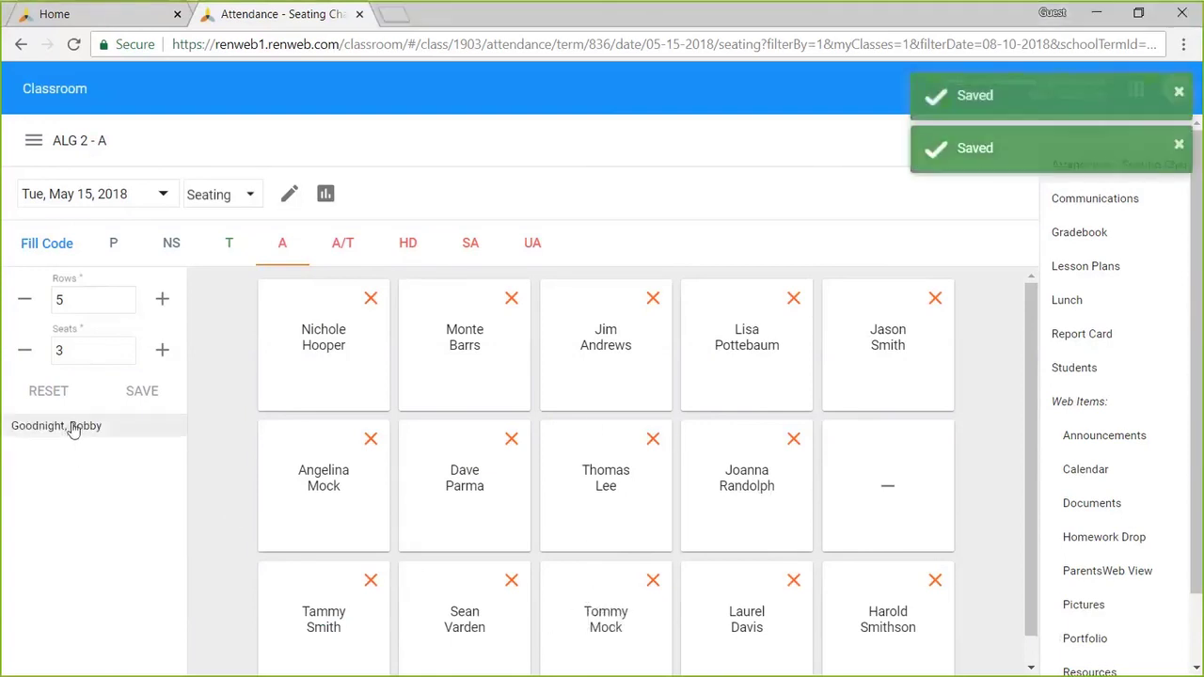
pyautogui.click(33, 426)
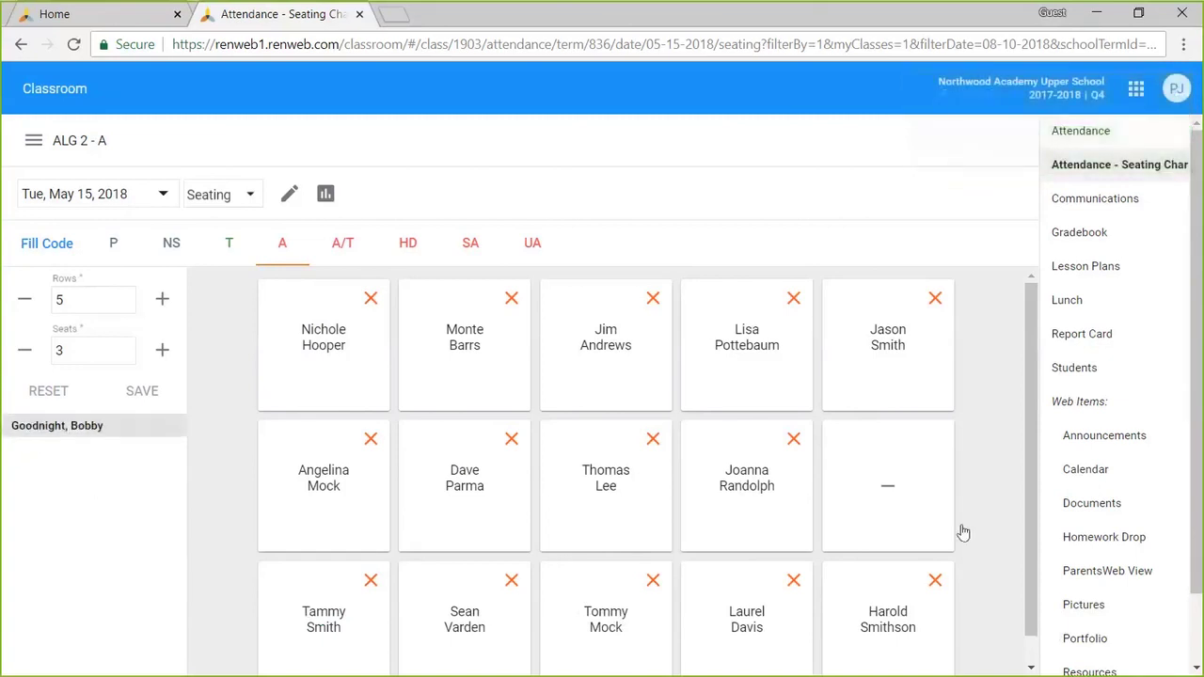
pyautogui.click(880, 500)
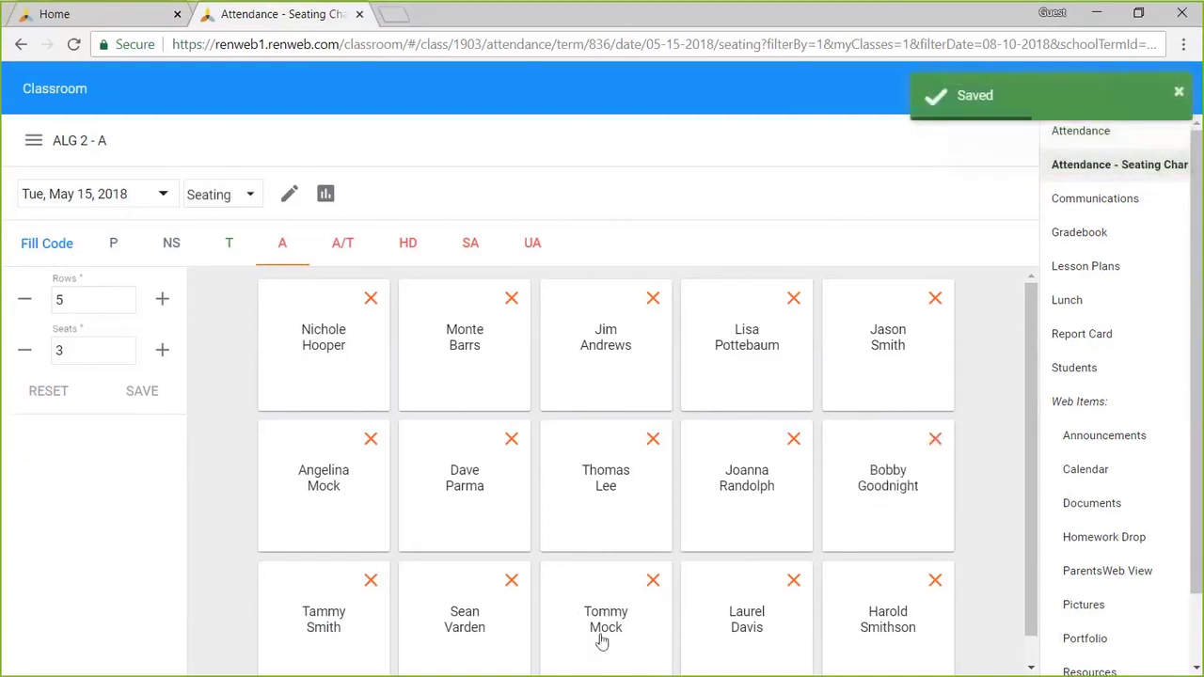
pyautogui.click(463, 480)
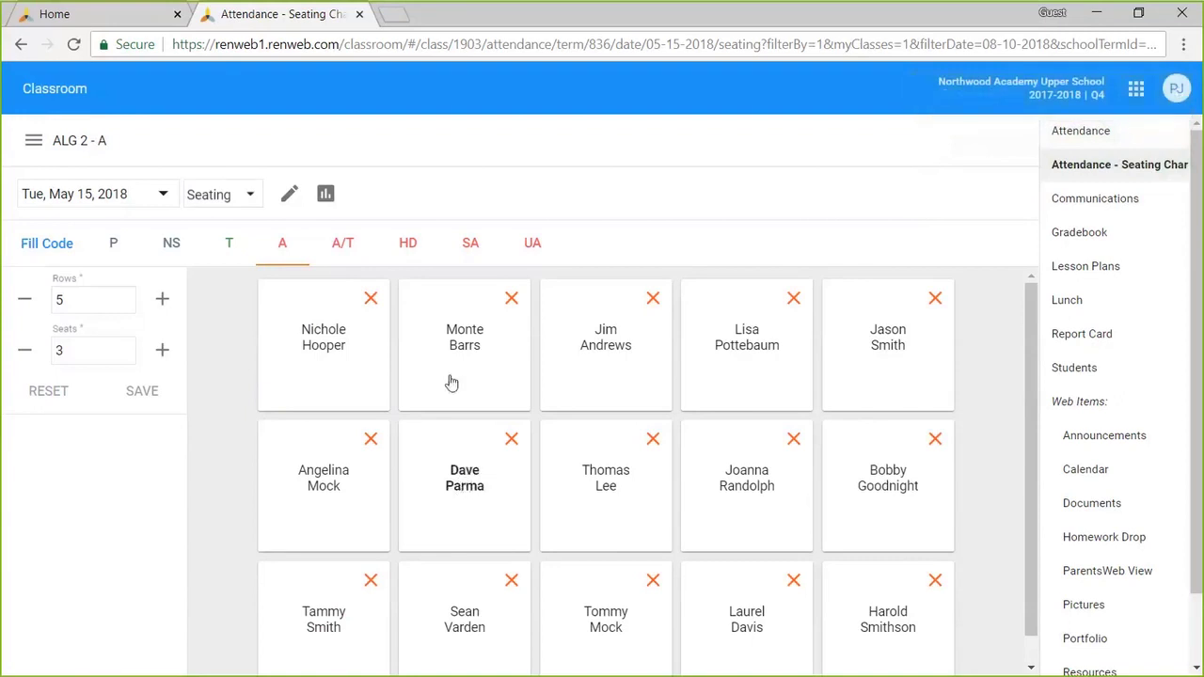
pyautogui.click(475, 338)
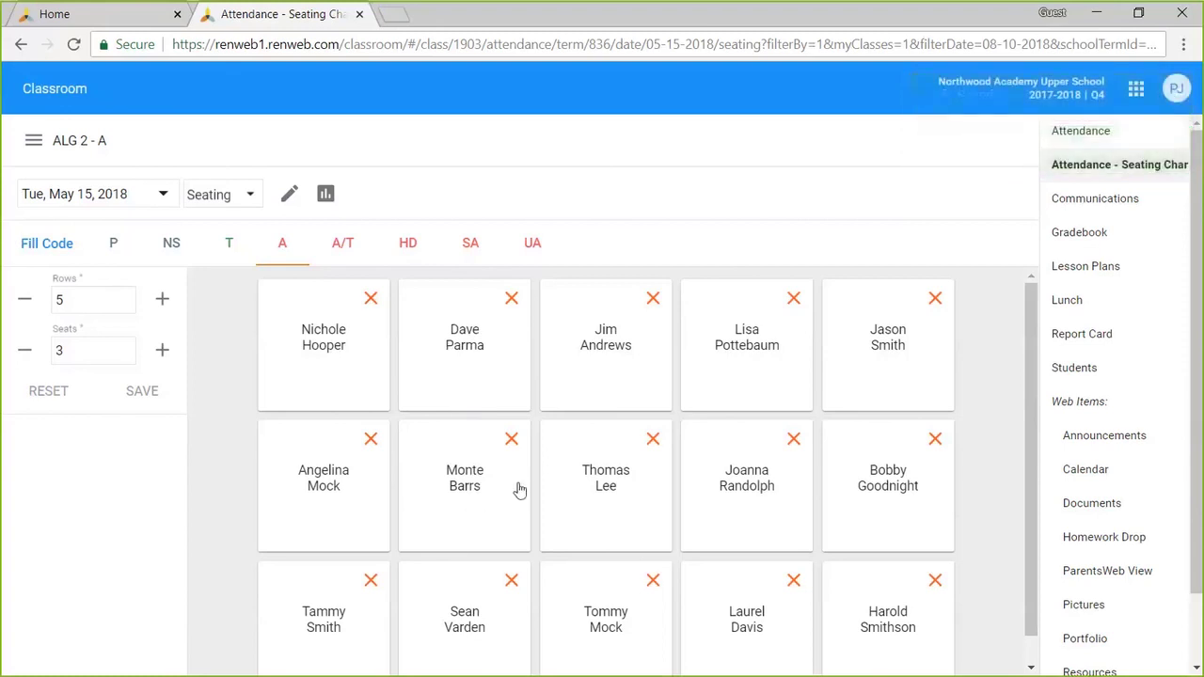
# Exchange roster students 1 and 10 between the third and fourth top-row seats, and swap students 11 and 4 in the middle row's last two seats
pyautogui.click(653, 298)
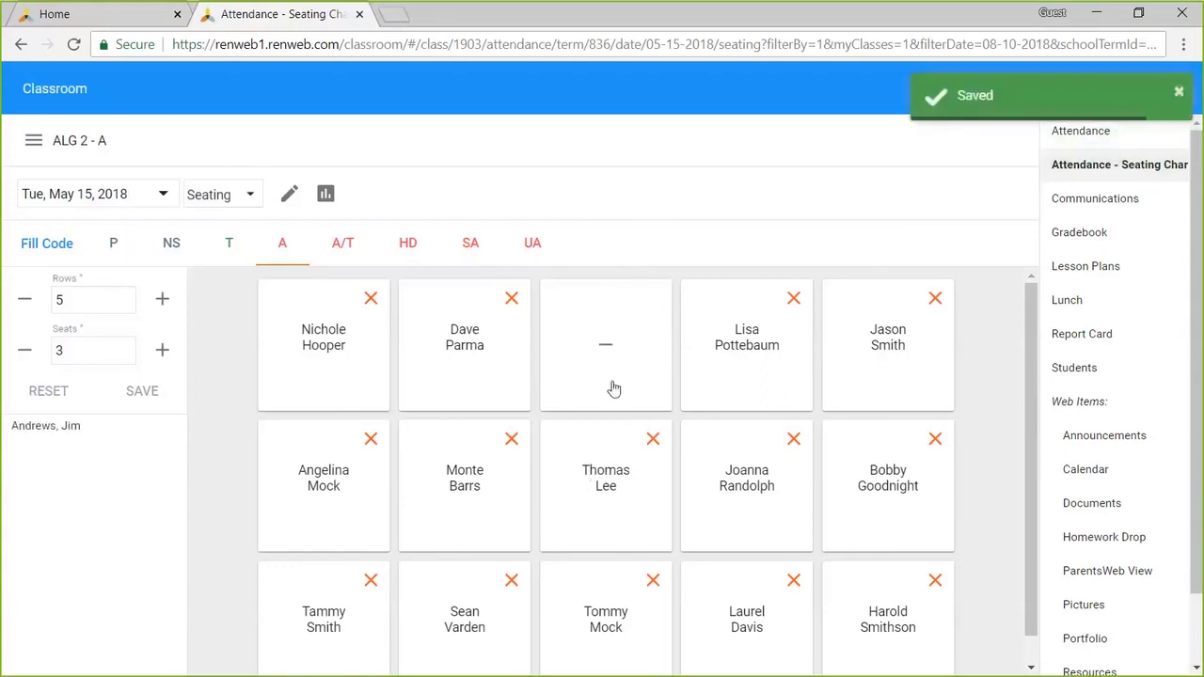
pyautogui.click(749, 341)
pyautogui.click(639, 351)
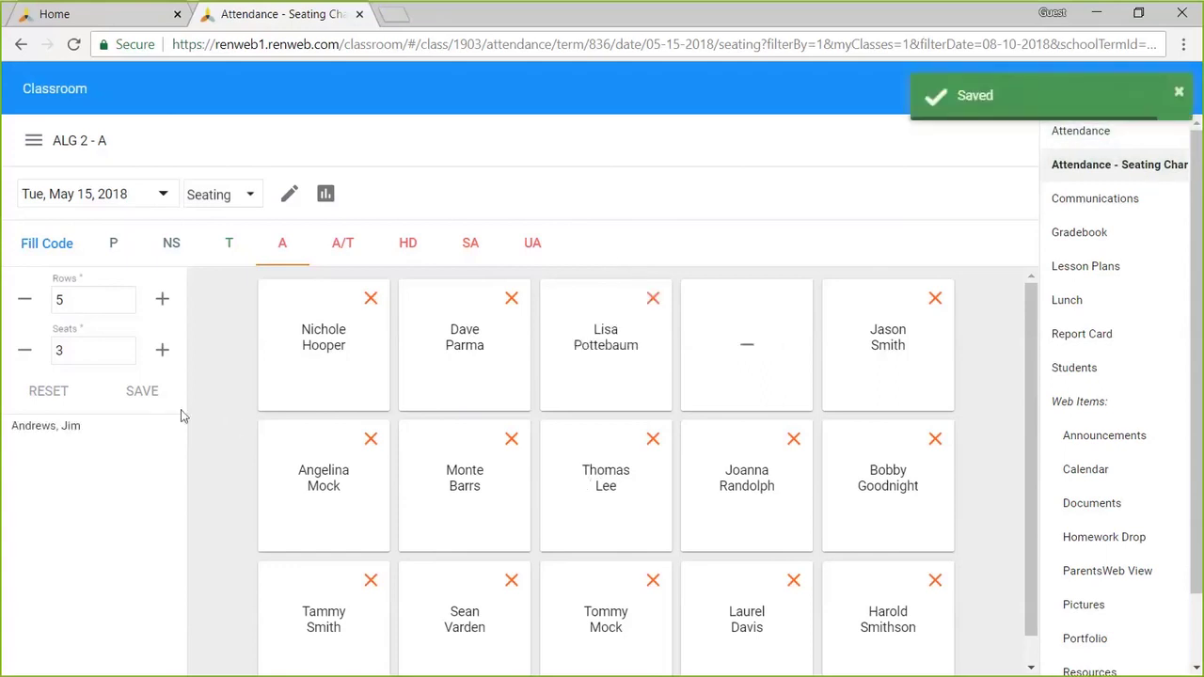
pyautogui.click(49, 431)
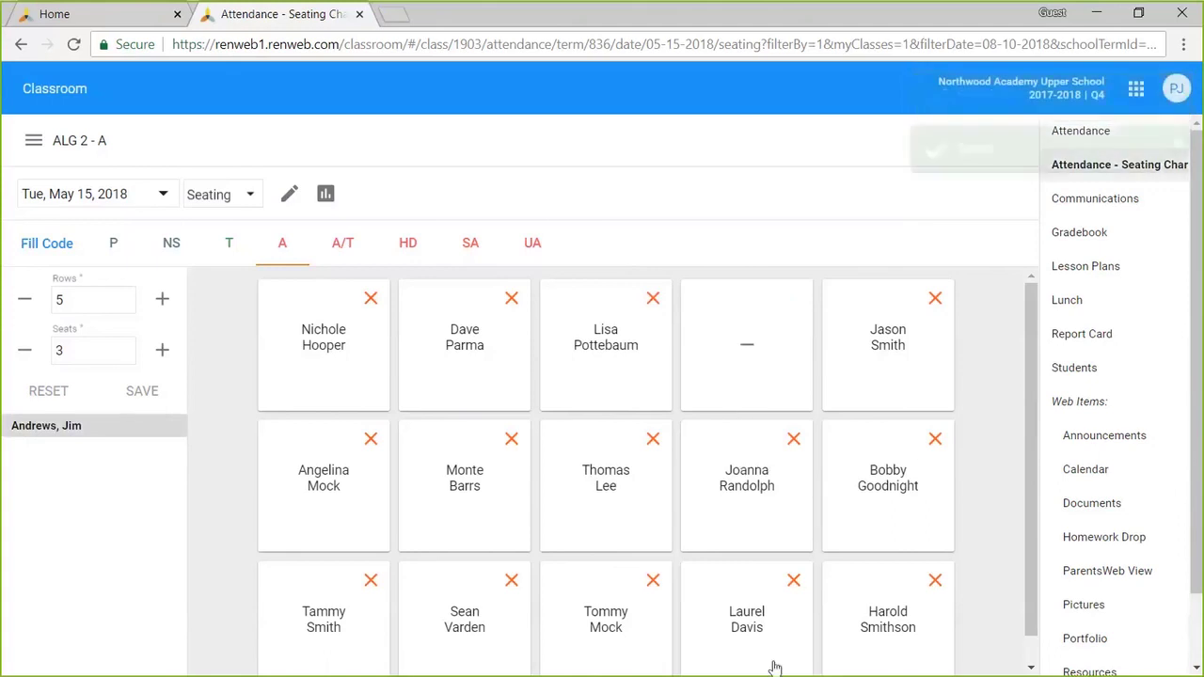
pyautogui.click(899, 479)
pyautogui.click(760, 481)
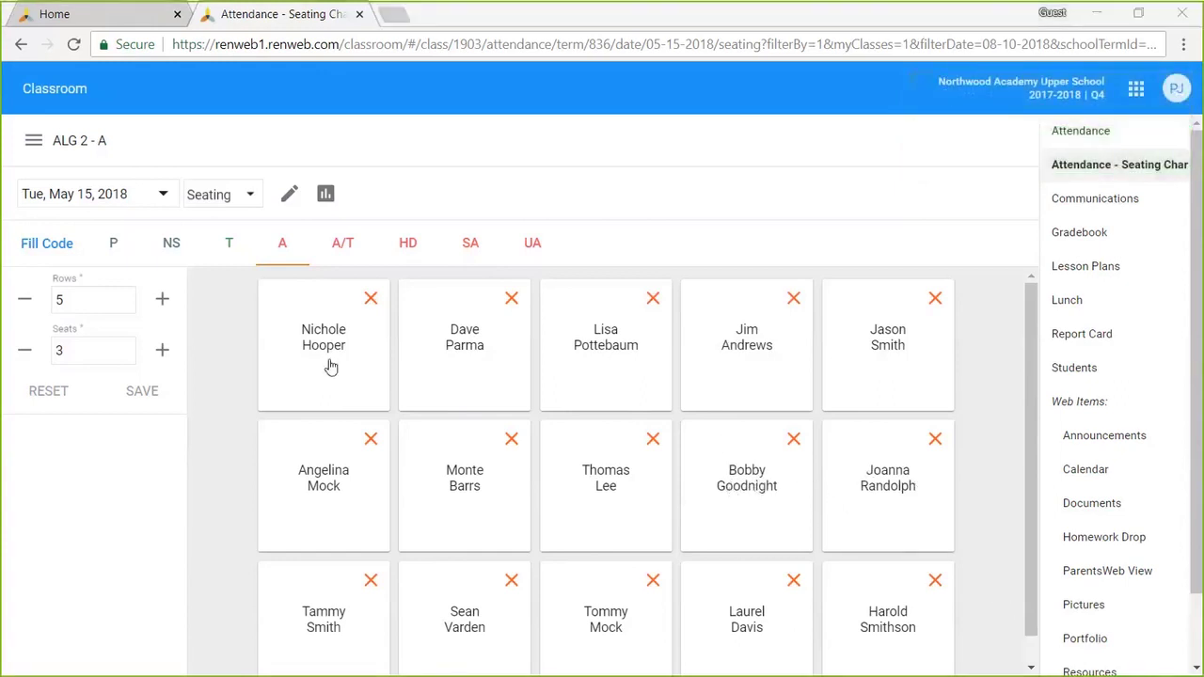
# Leave seating layout editing and change the attendance date to Wed, May 16, 2018
pyautogui.click(289, 197)
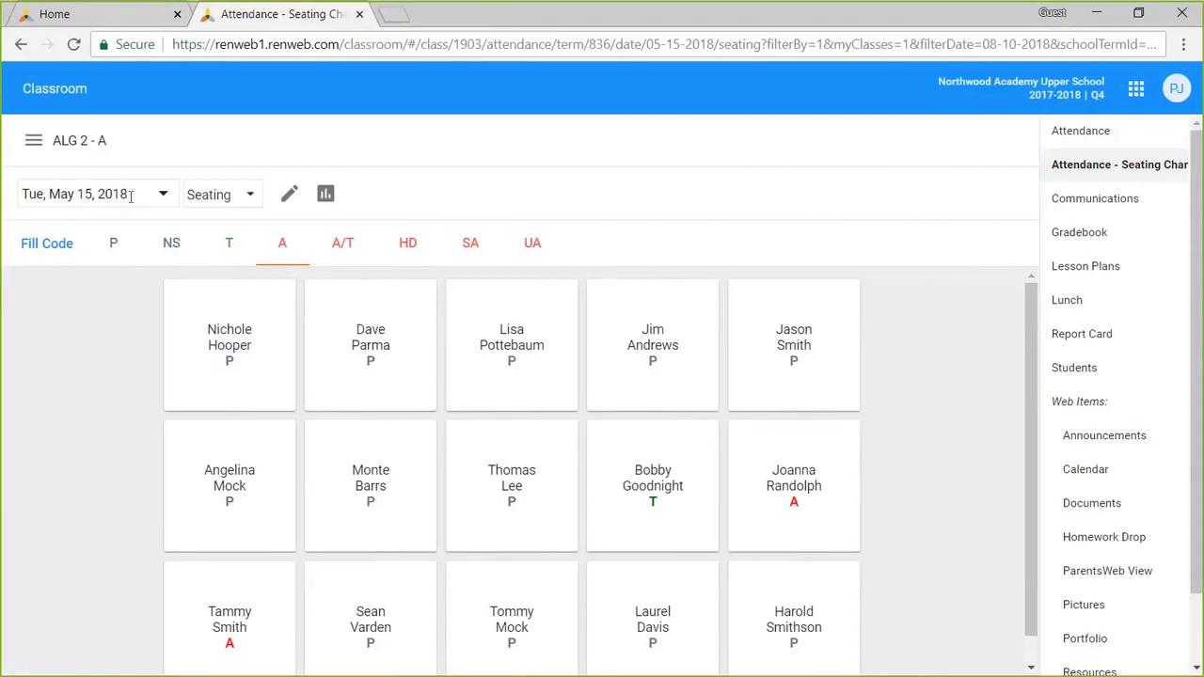
pyautogui.click(165, 193)
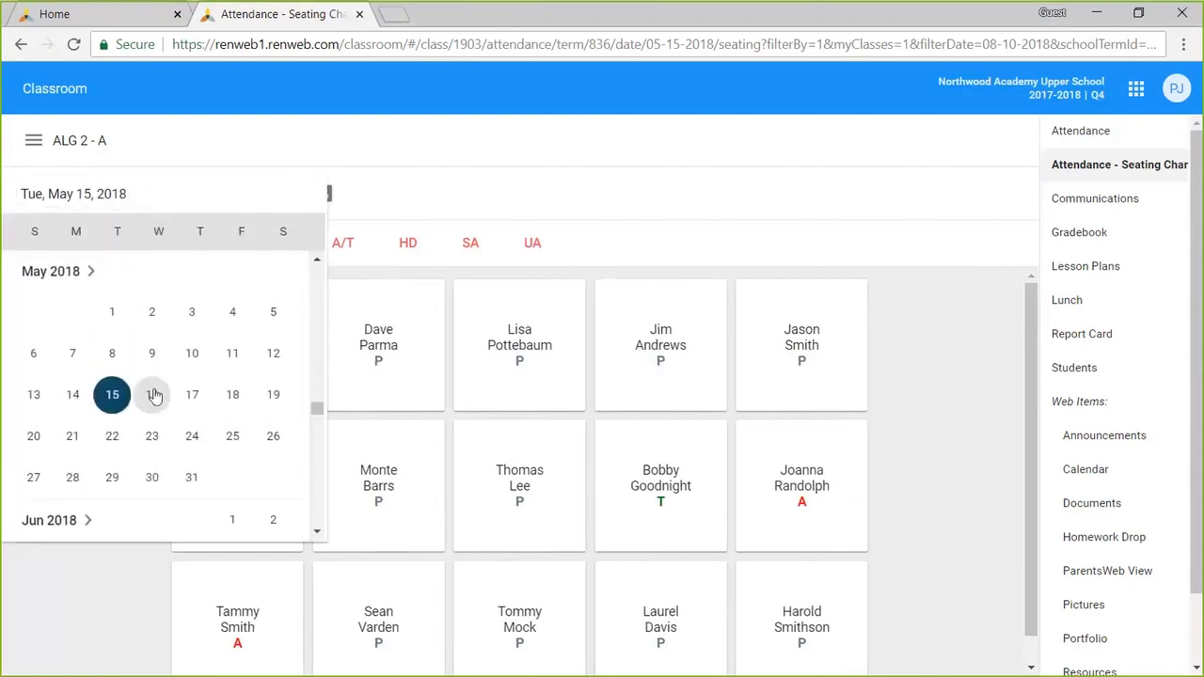
pyautogui.click(154, 394)
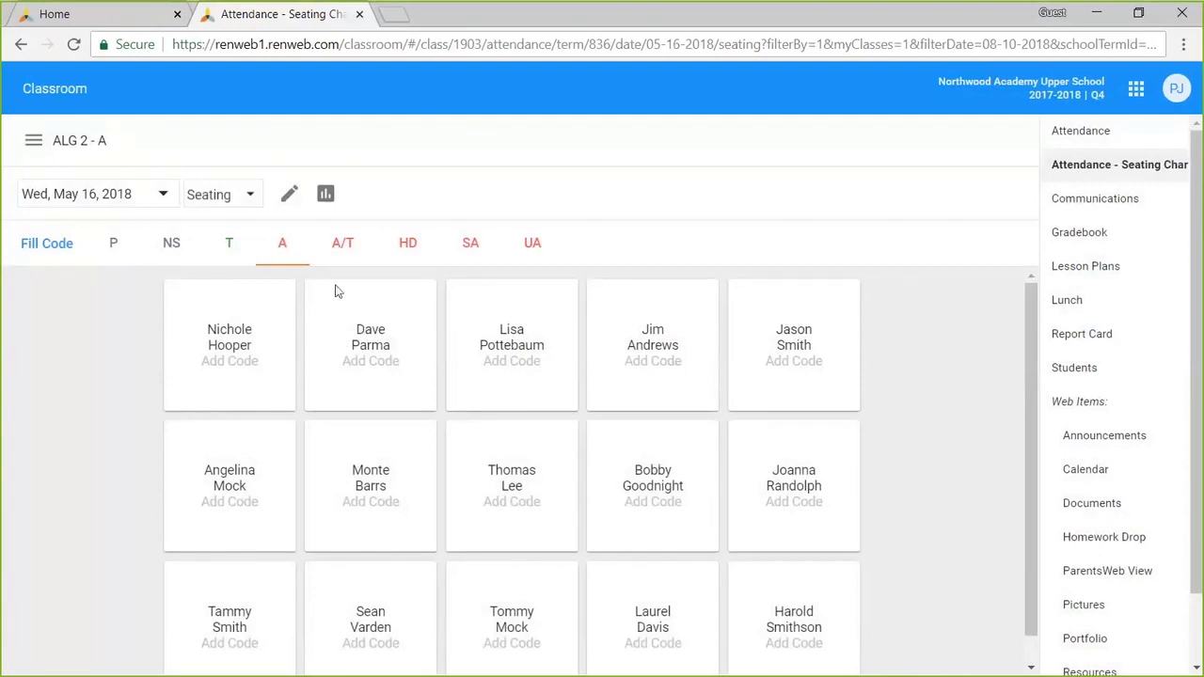
# Mark roster student 9 absent (A) and roster students 4 and 2 tardy (T) on the seating chart
pyautogui.click(371, 361)
pyautogui.click(229, 243)
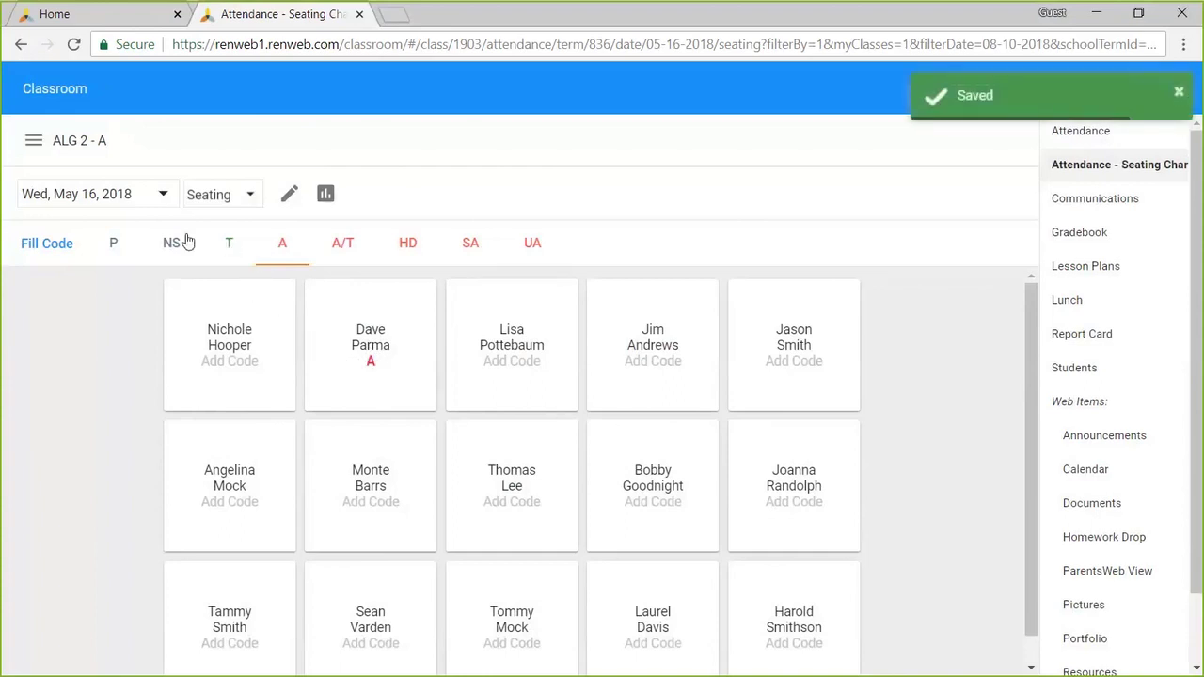
pyautogui.click(647, 499)
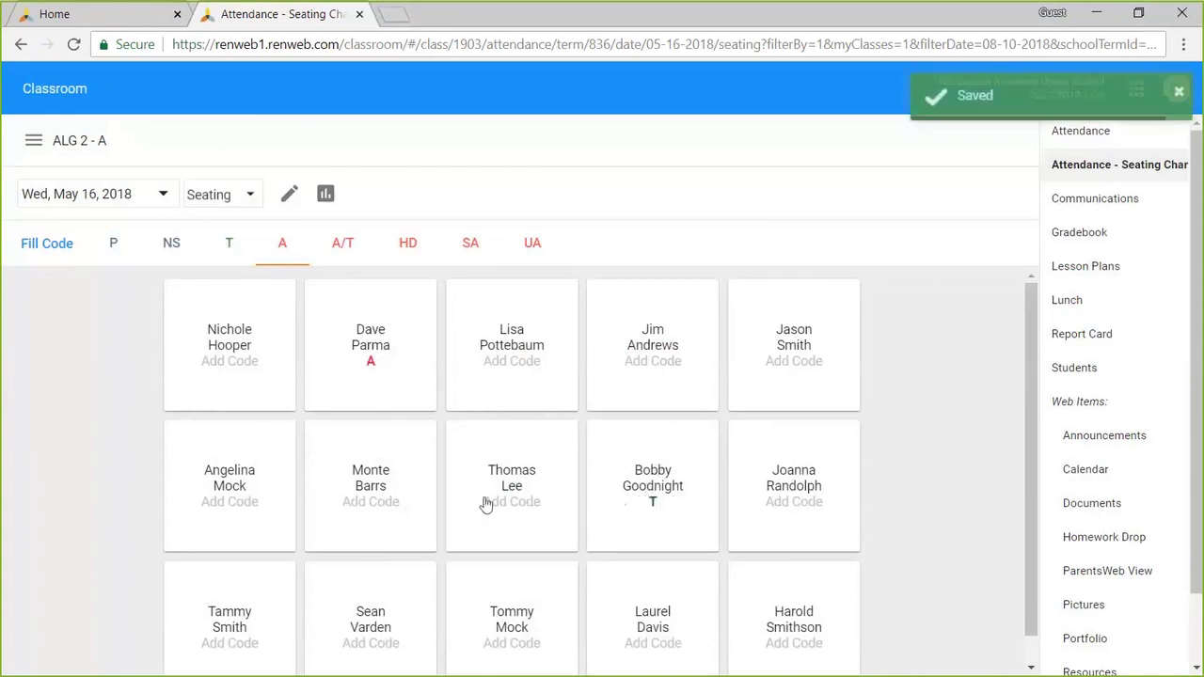
pyautogui.click(381, 503)
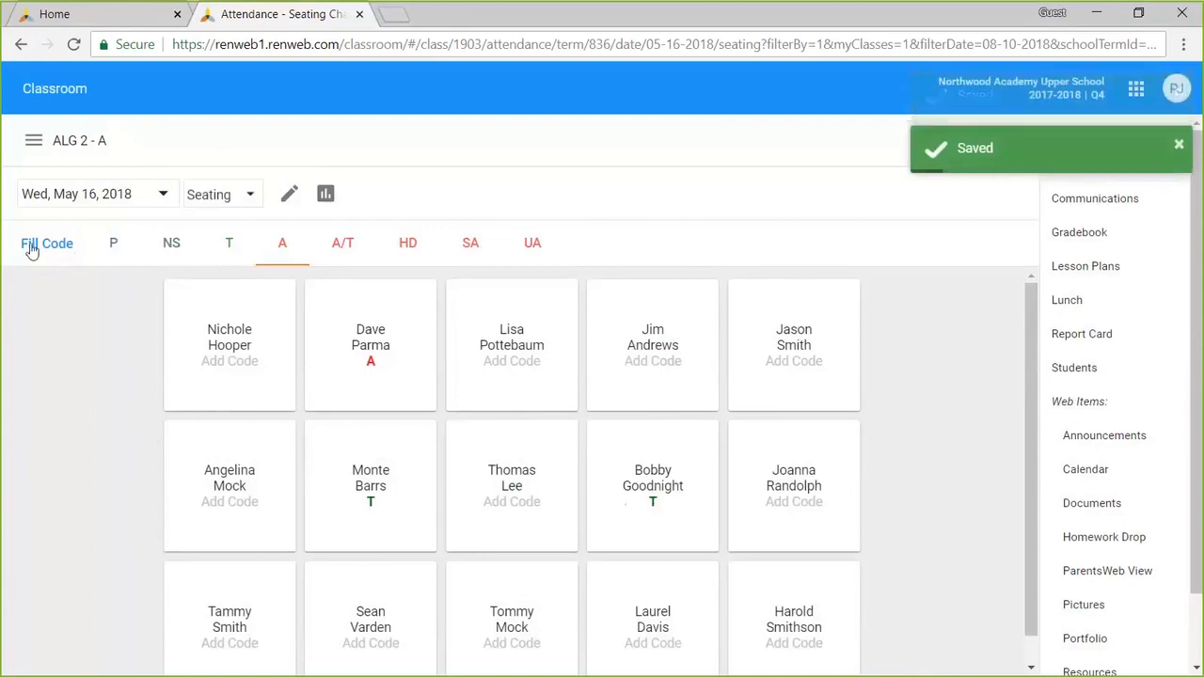
# Fill the attendance code P for all students without a code and look over the whole seating chart
pyautogui.click(33, 243)
pyautogui.click(688, 462)
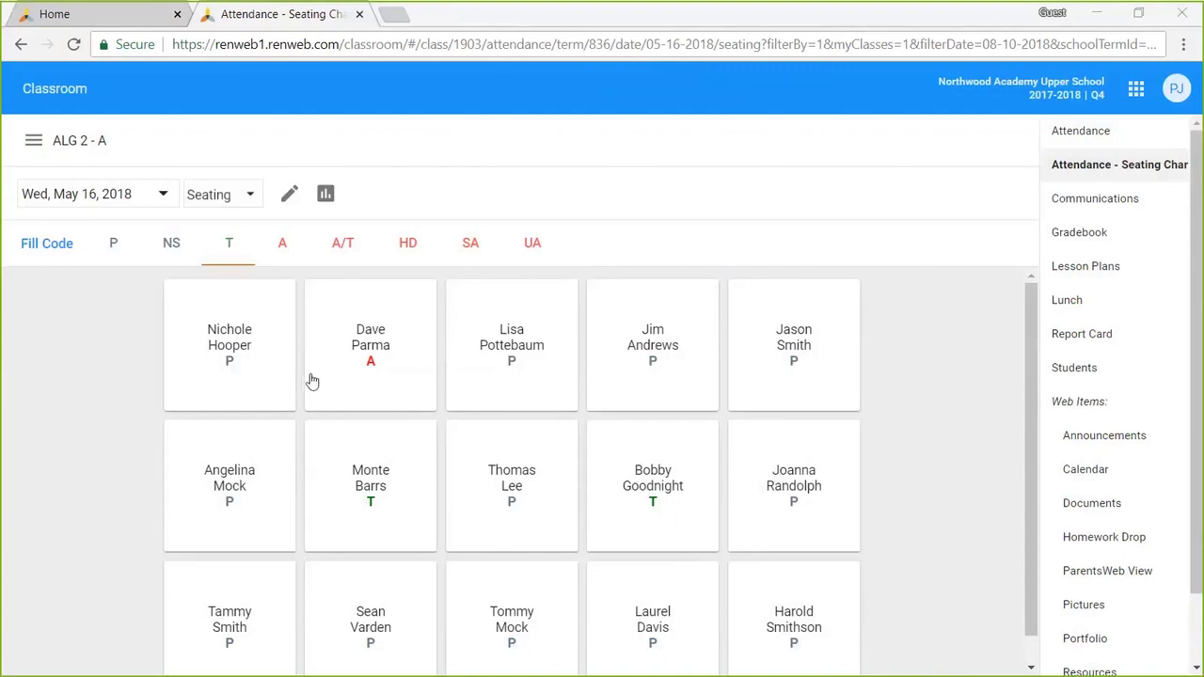
pyautogui.scroll(-1, 320, 432)
pyautogui.scroll(1, 348, 479)
pyautogui.scroll(-1, 399, 434)
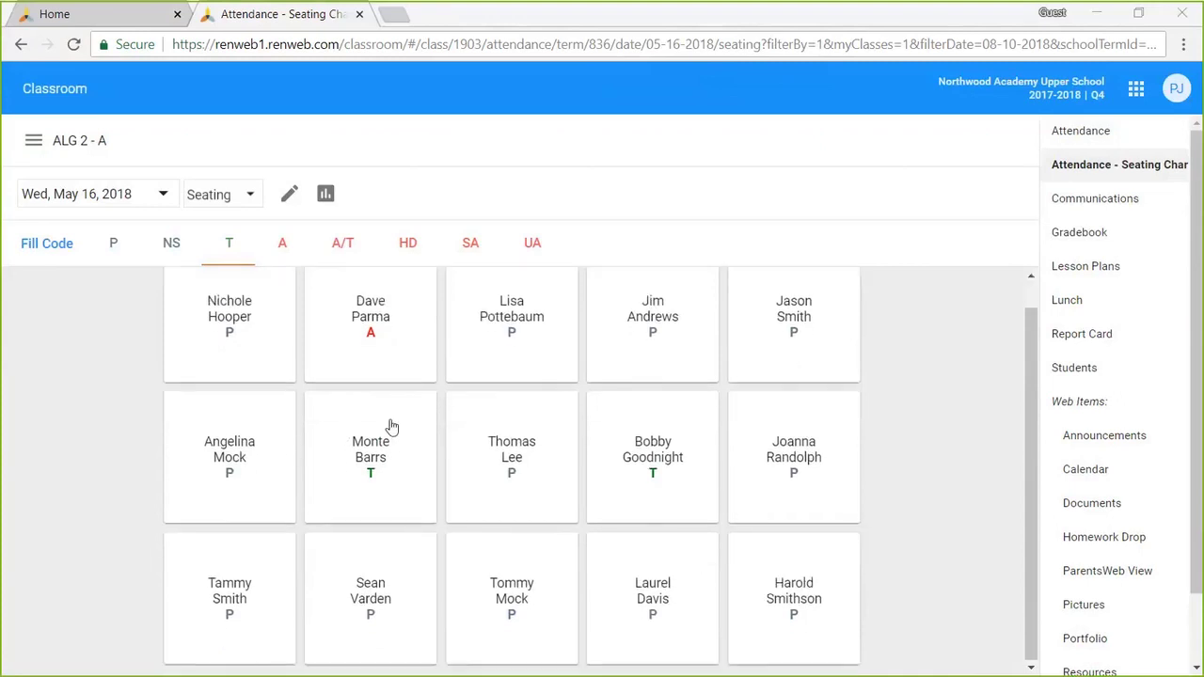
pyautogui.scroll(1, 393, 423)
# Open the Class Attendance Print Grid, Excessive Absent/Tardy - Class, Seating Chart and Seating Chart w/ Picture reports, and close both seating chart reports after viewing them
pyautogui.click(324, 194)
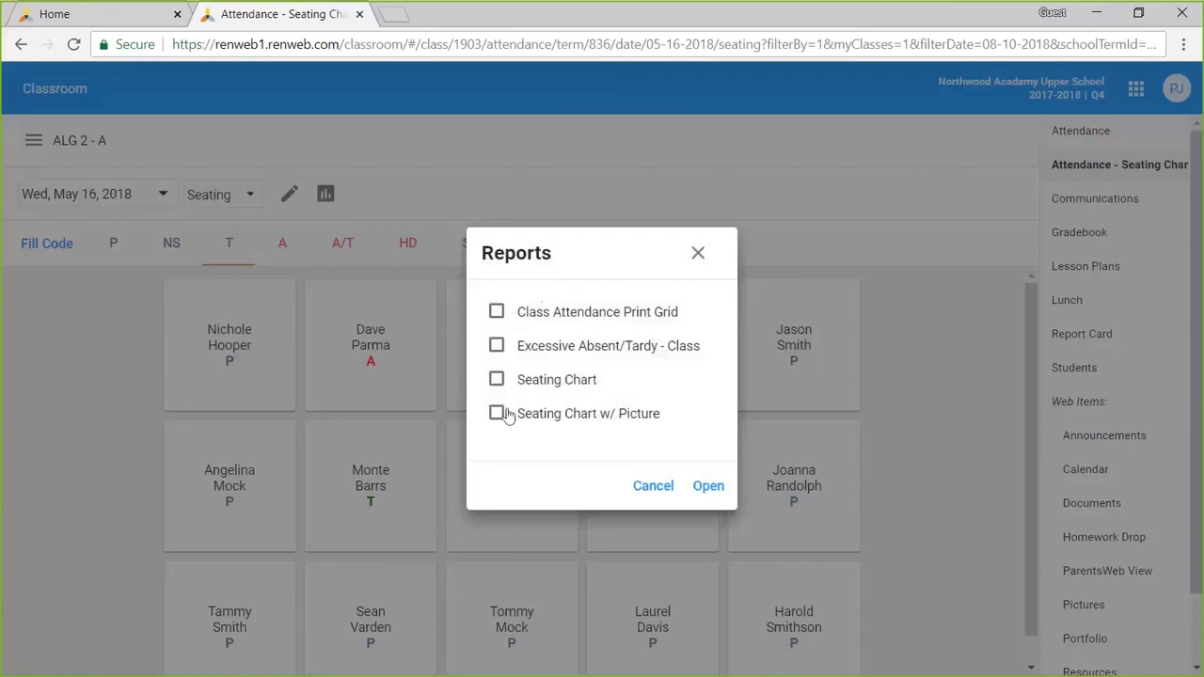
pyautogui.click(496, 312)
pyautogui.click(497, 345)
pyautogui.click(495, 379)
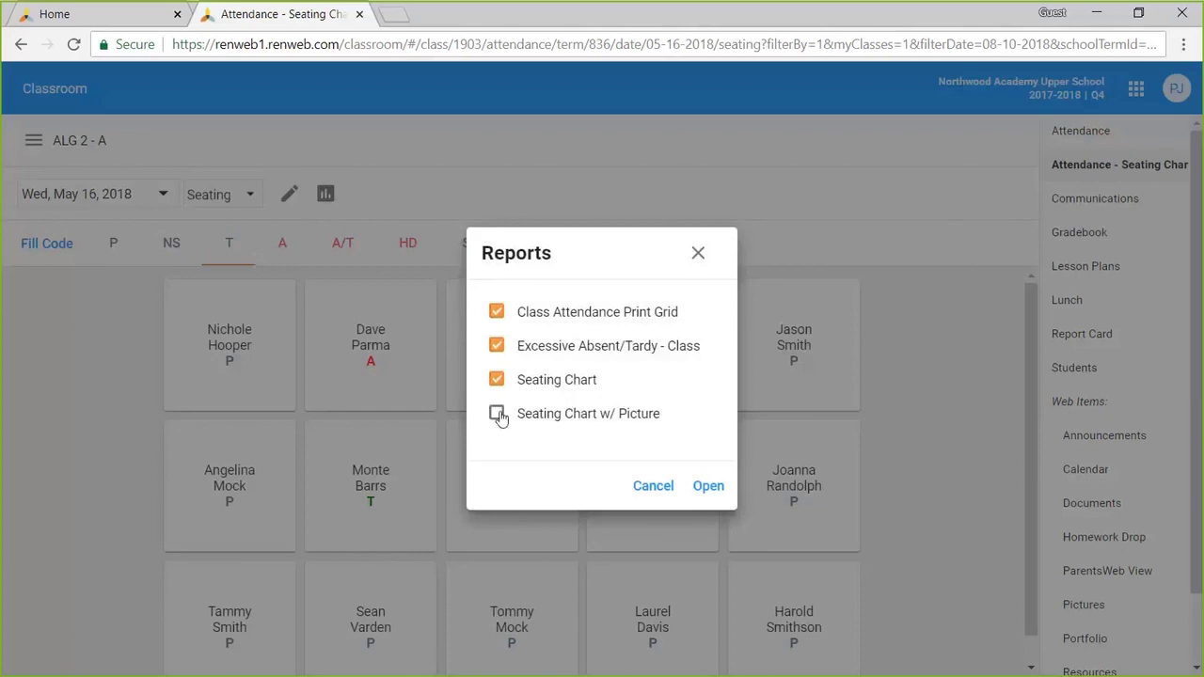
pyautogui.click(497, 413)
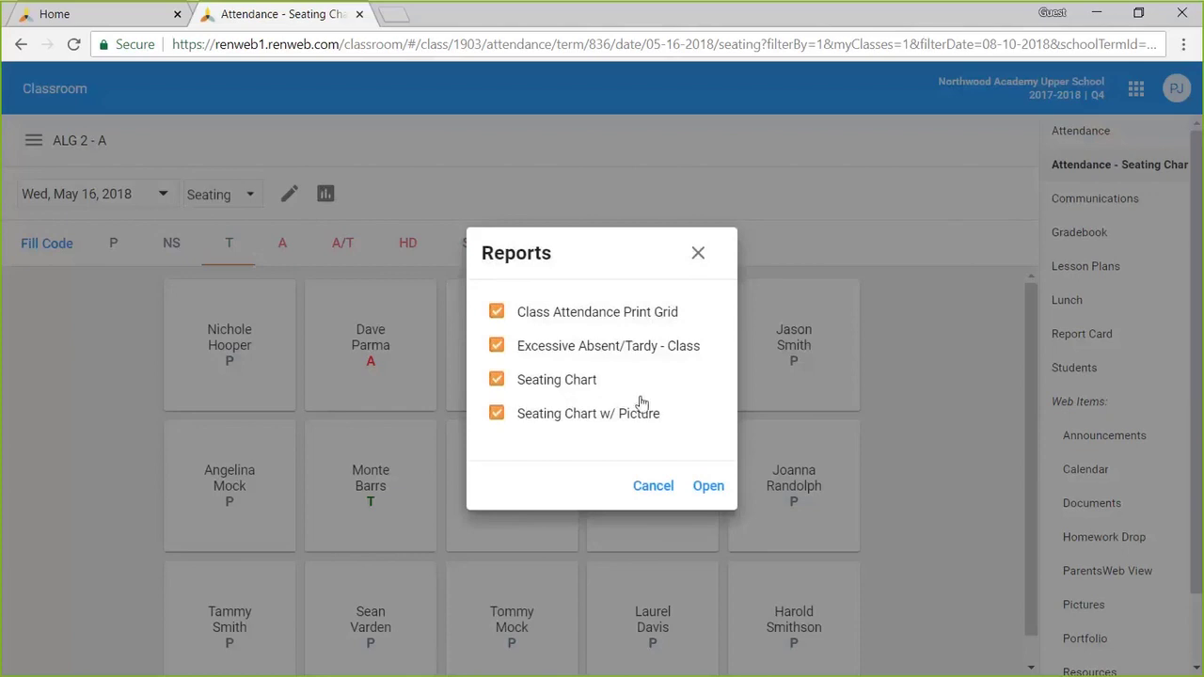
pyautogui.click(713, 488)
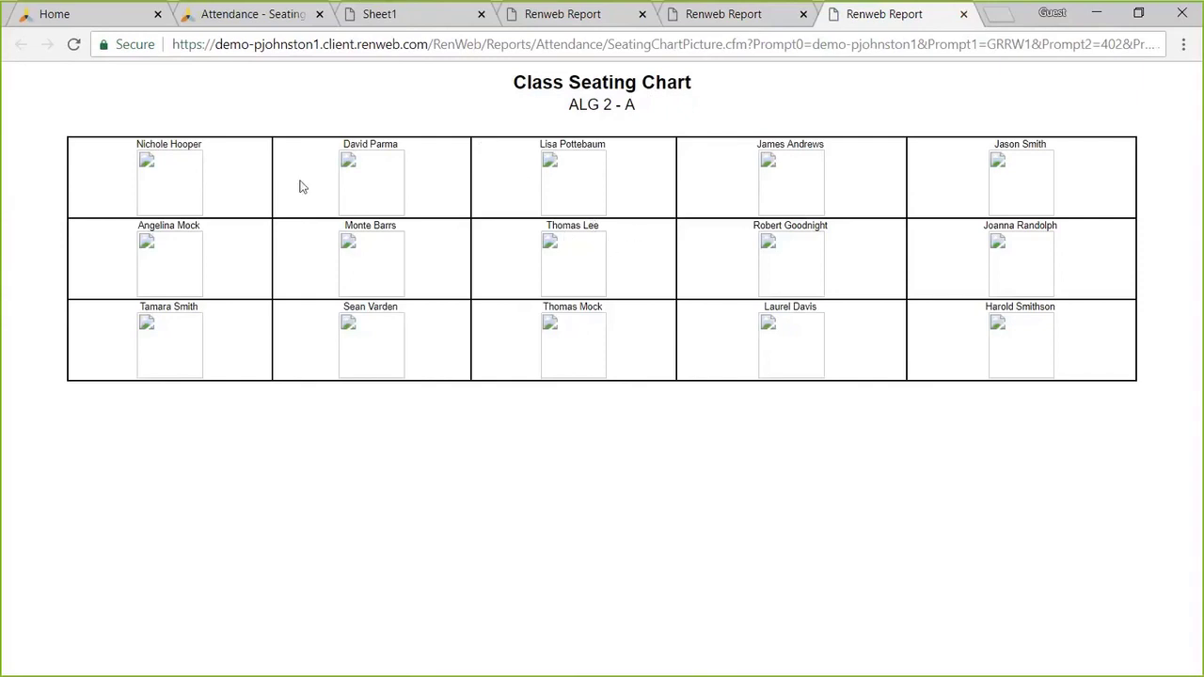
pyautogui.click(963, 14)
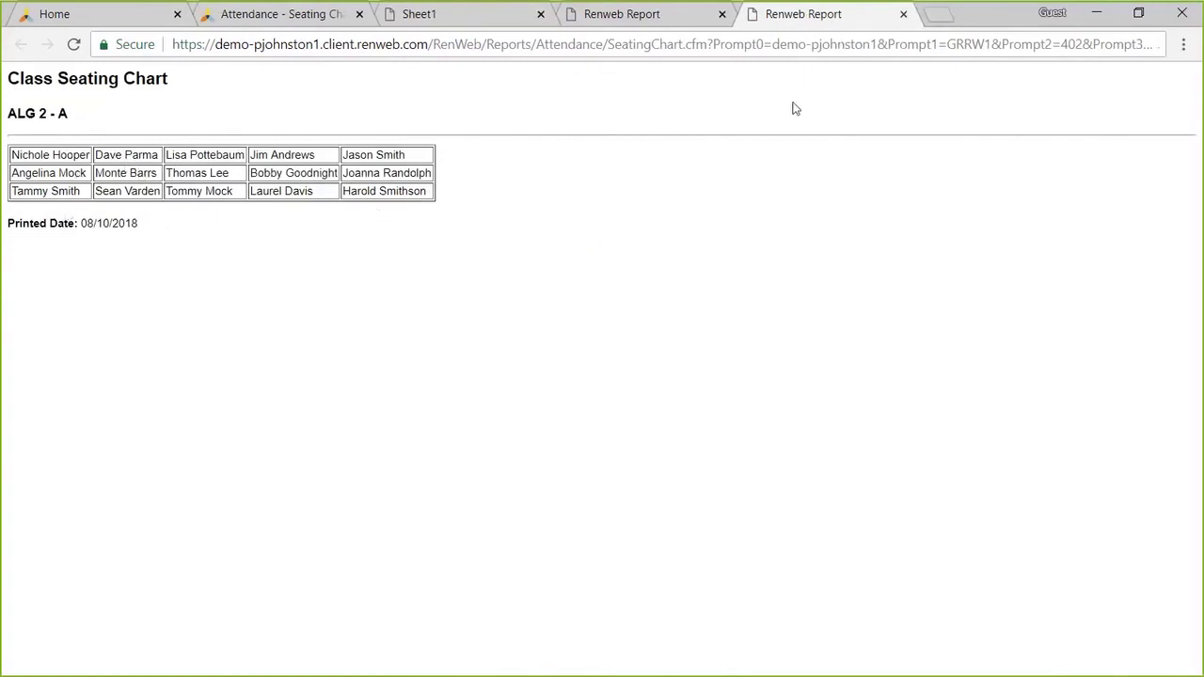
pyautogui.click(903, 14)
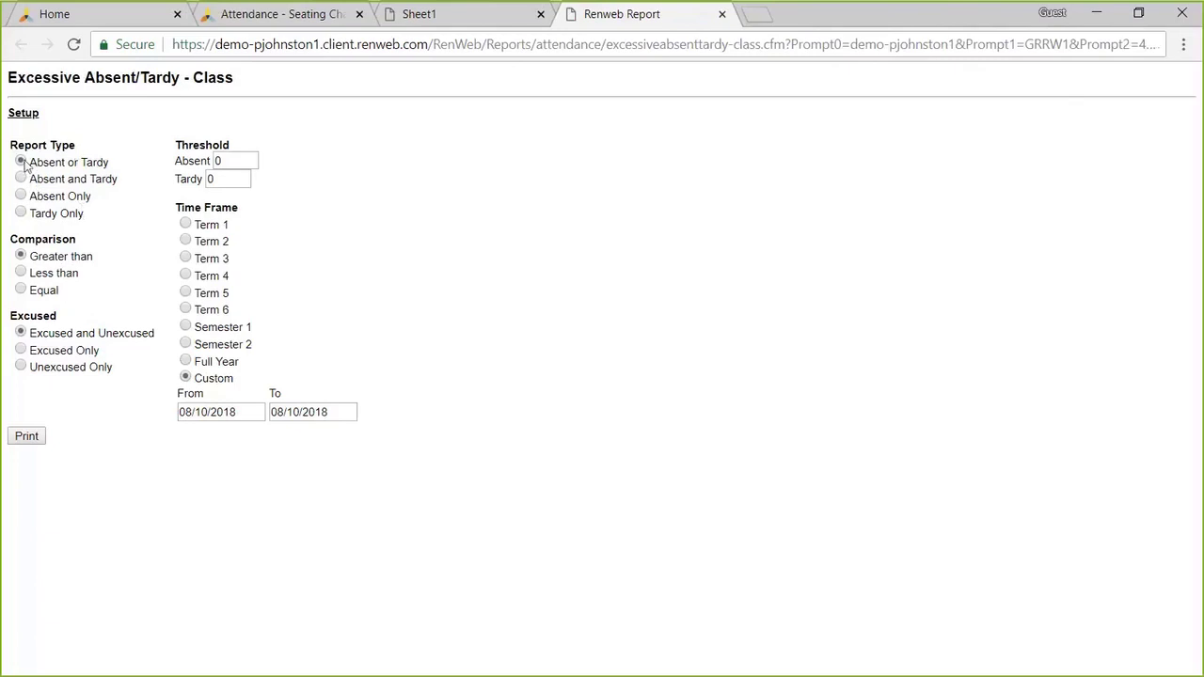
# Run the Excessive Absent/Tardy report for Absent Only with an absent threshold of 1 in Term 4, and close it after review
pyautogui.click(20, 197)
pyautogui.doubleClick(228, 166)
pyautogui.write('1')
pyautogui.click(185, 275)
pyautogui.click(21, 439)
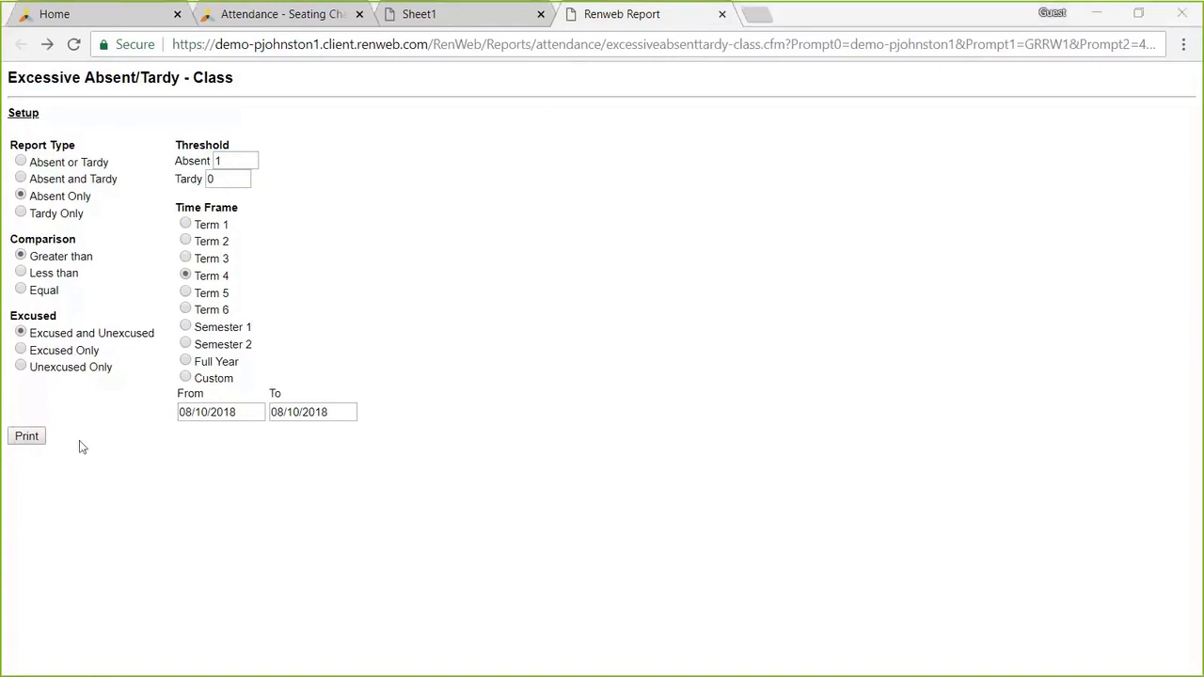
pyautogui.click(29, 438)
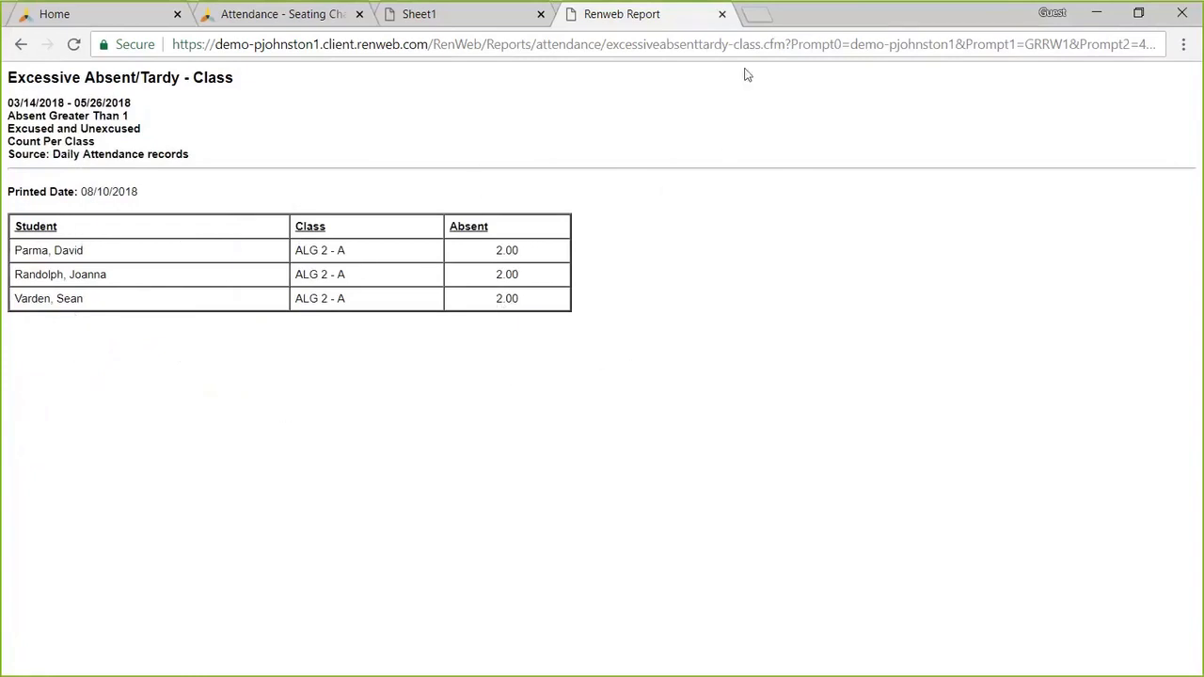
pyautogui.click(721, 13)
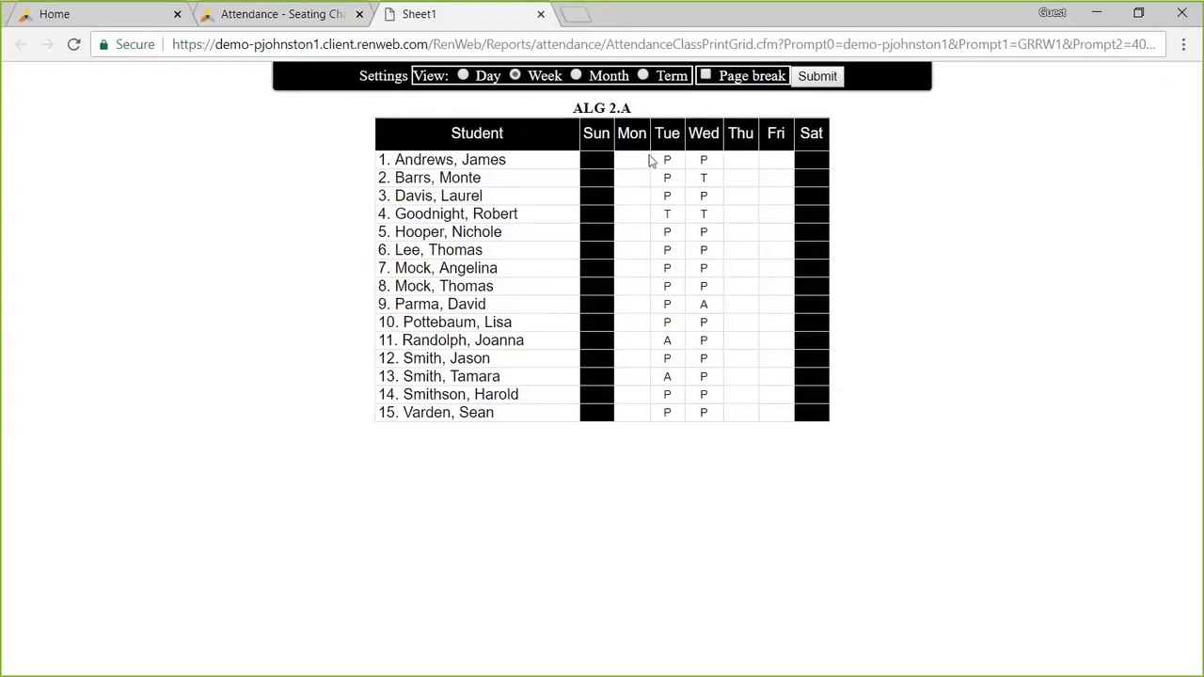
# View the Class Attendance Print Grid by day and by week, and close the report window
pyautogui.click(463, 76)
pyautogui.click(816, 76)
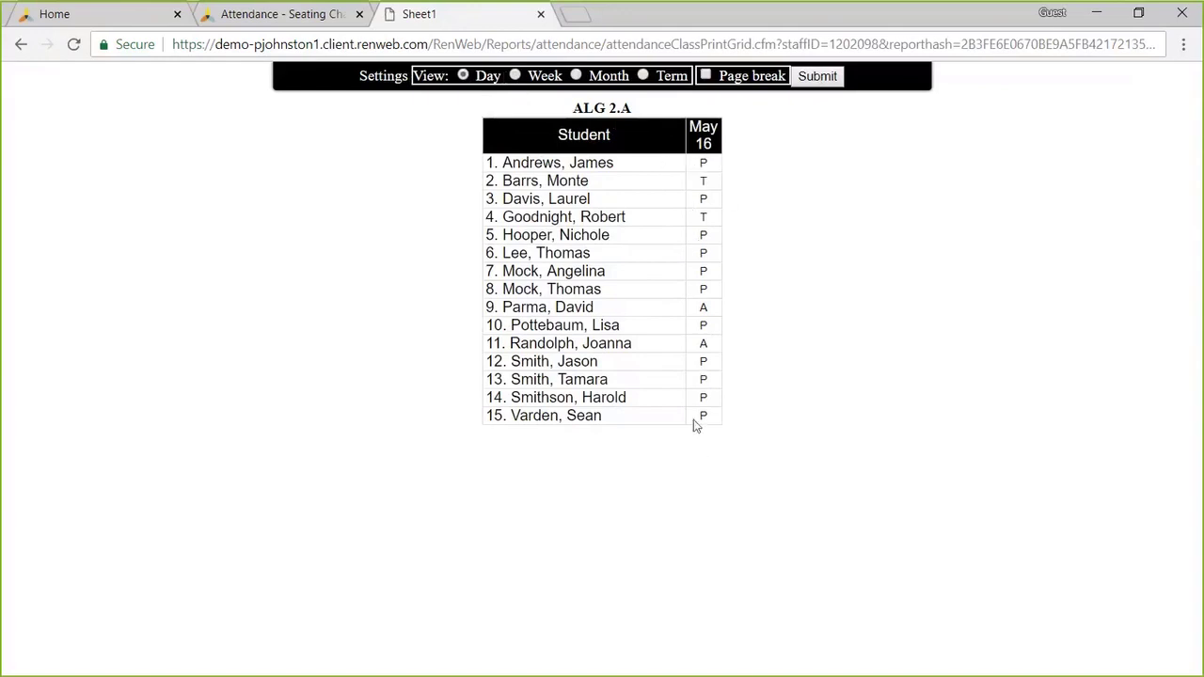
pyautogui.click(515, 76)
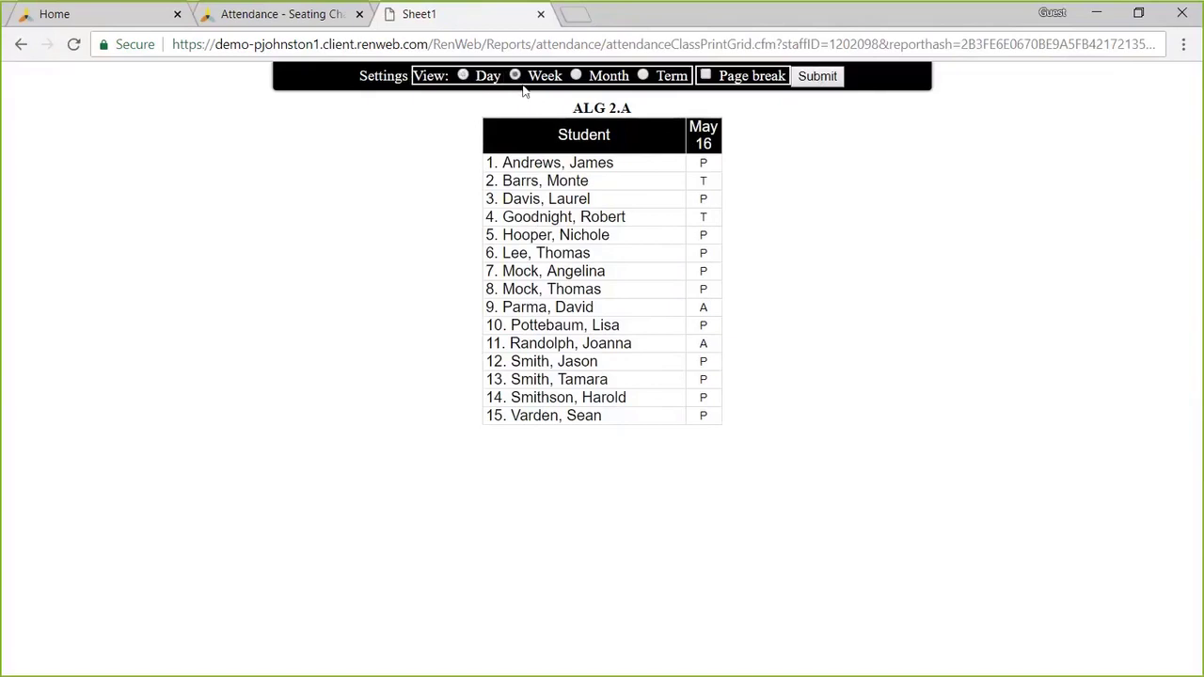
pyautogui.click(831, 80)
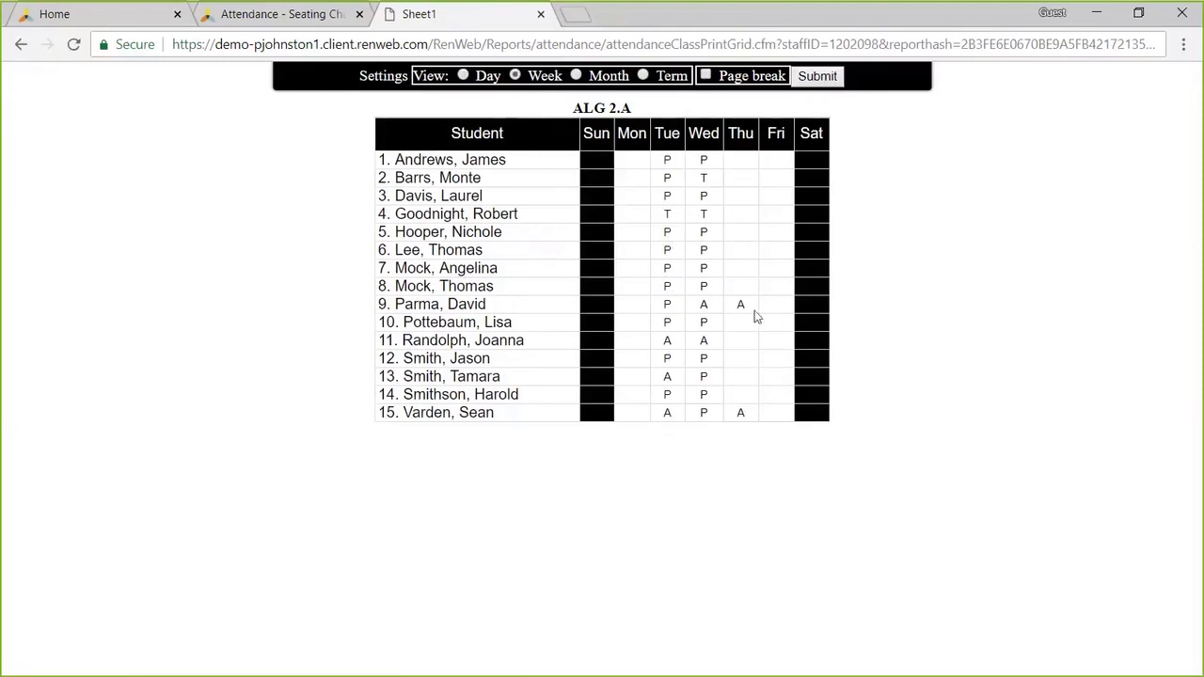
pyautogui.click(1075, 656)
pyautogui.click(1137, 14)
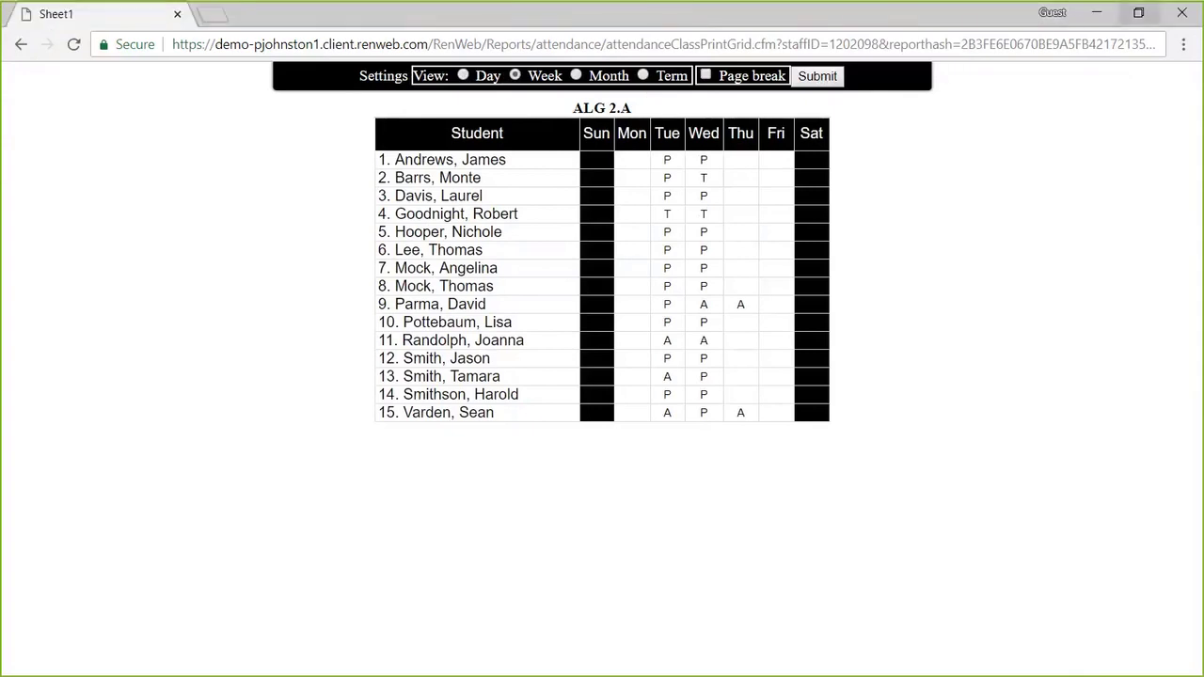
pyautogui.click(1182, 13)
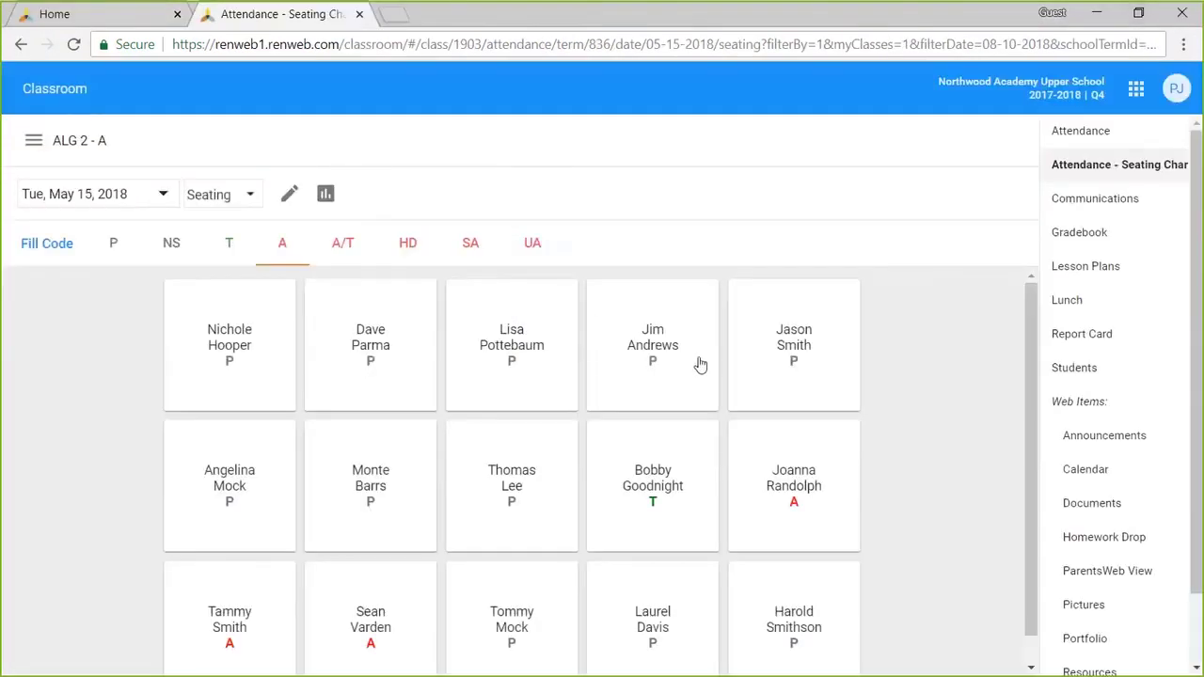